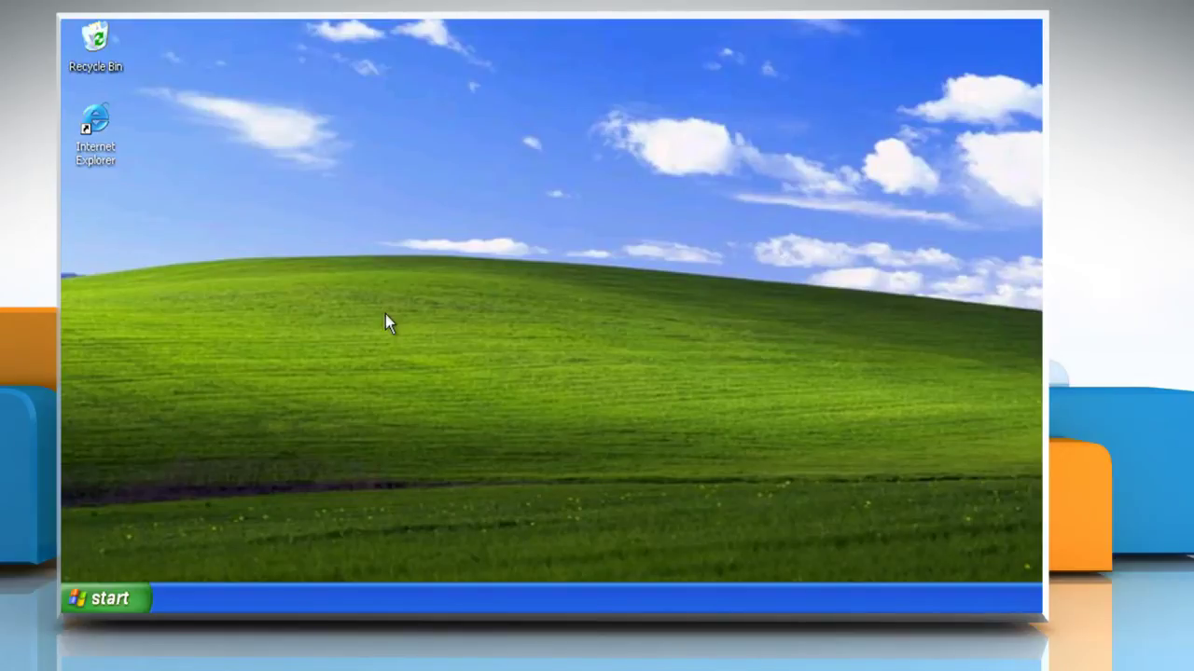
- Restart the computer and boot into Safe Mode from the F8 advanced boot menu
click(105, 598)
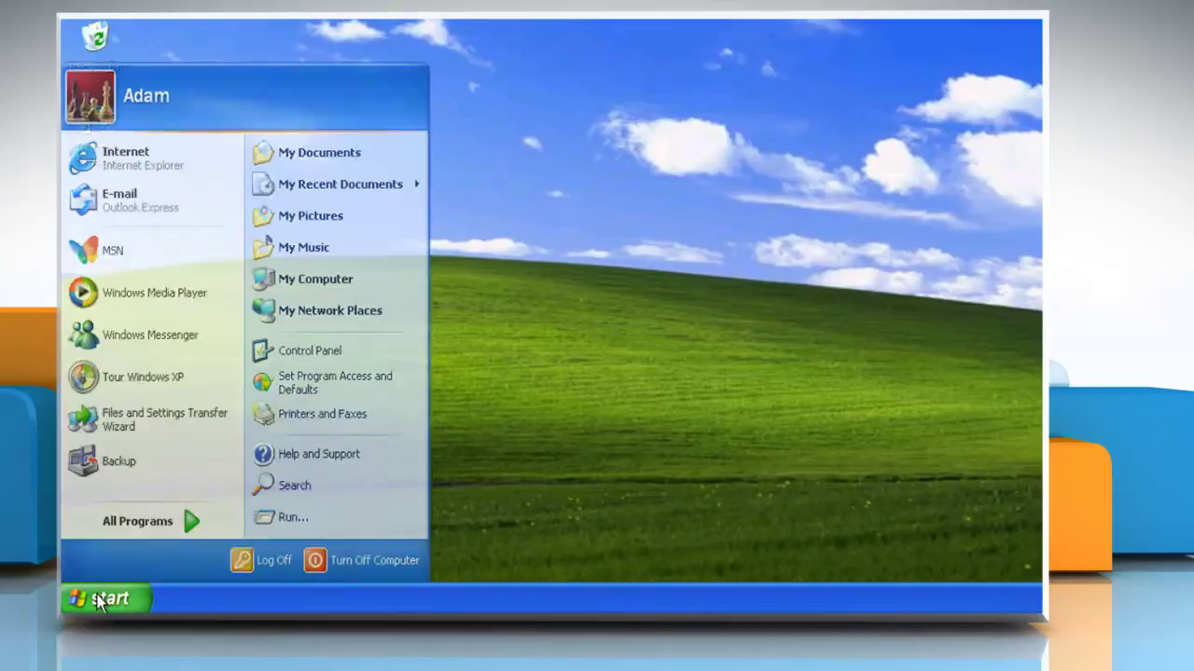
click(366, 563)
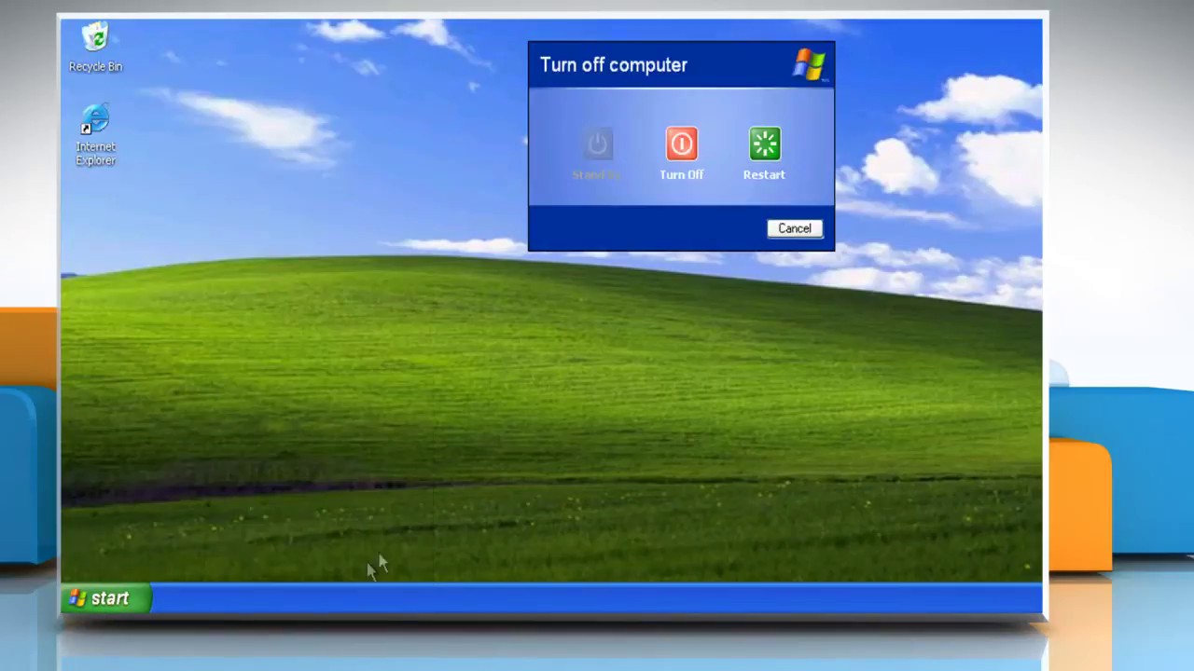
click(767, 154)
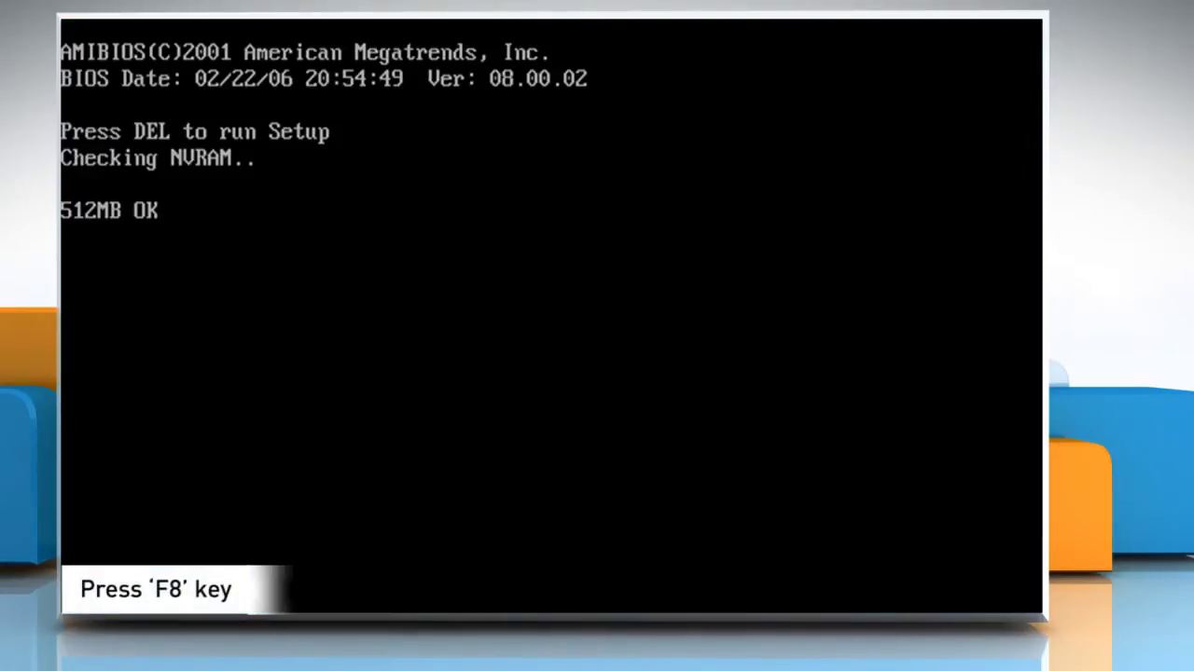
key(F8)
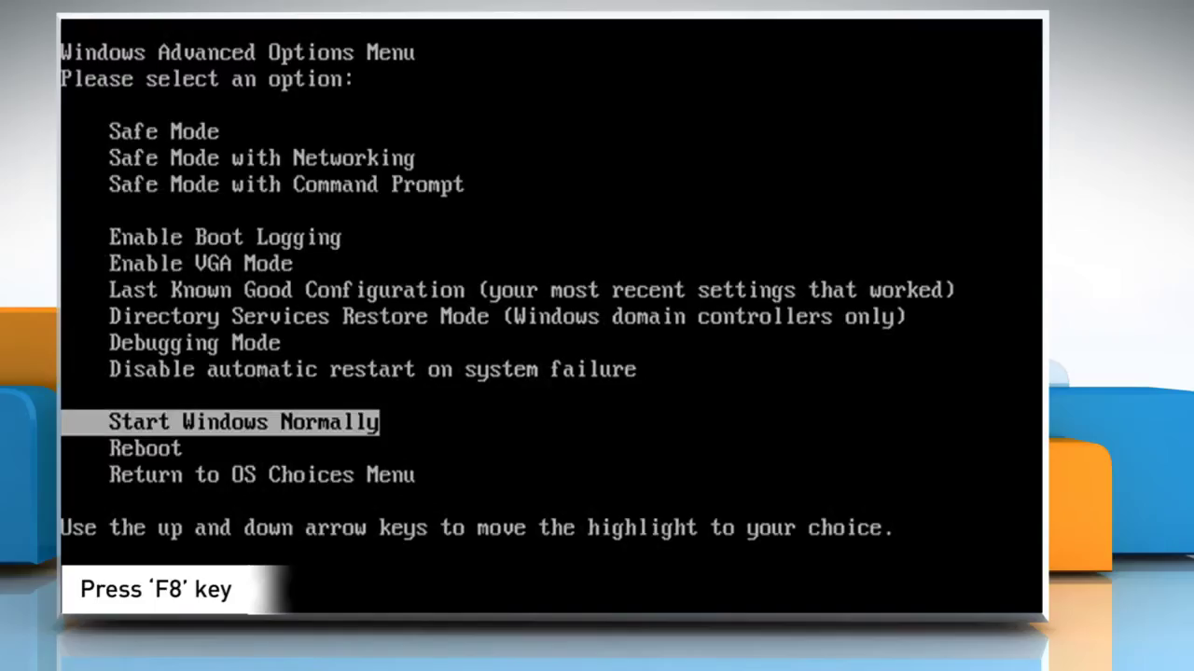
key(Up)
key(Up)
key(Up)
key(Up)
key(Up)
key(Up)
key(Up)
key(Up)
key(Up)
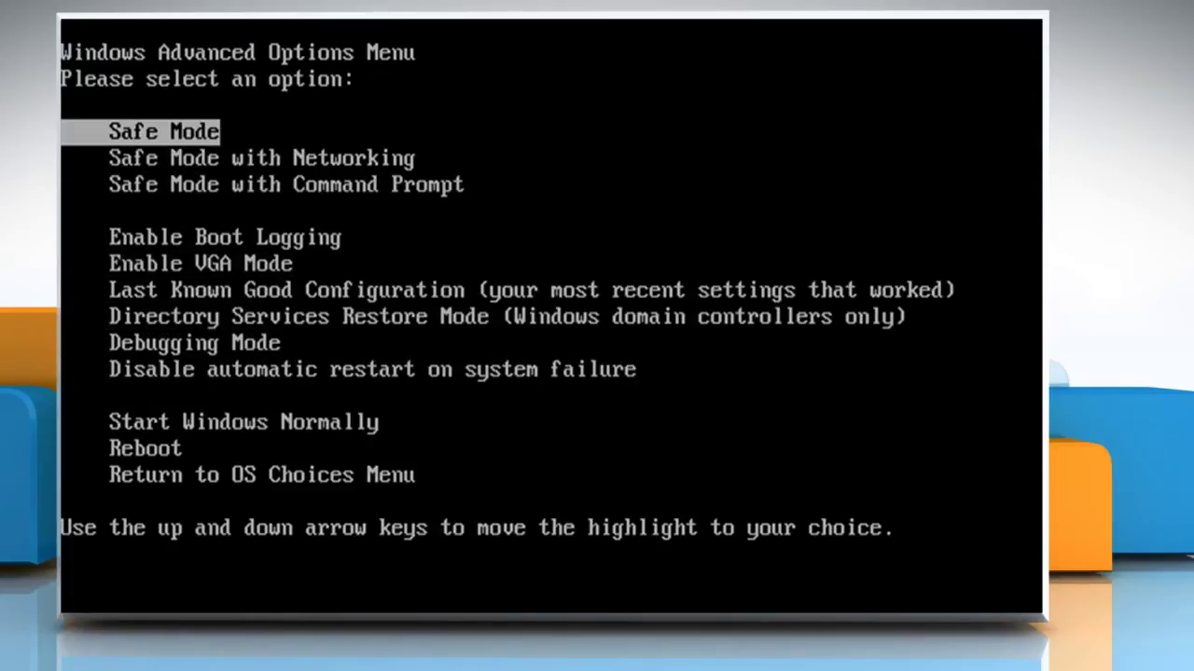
key(Return)
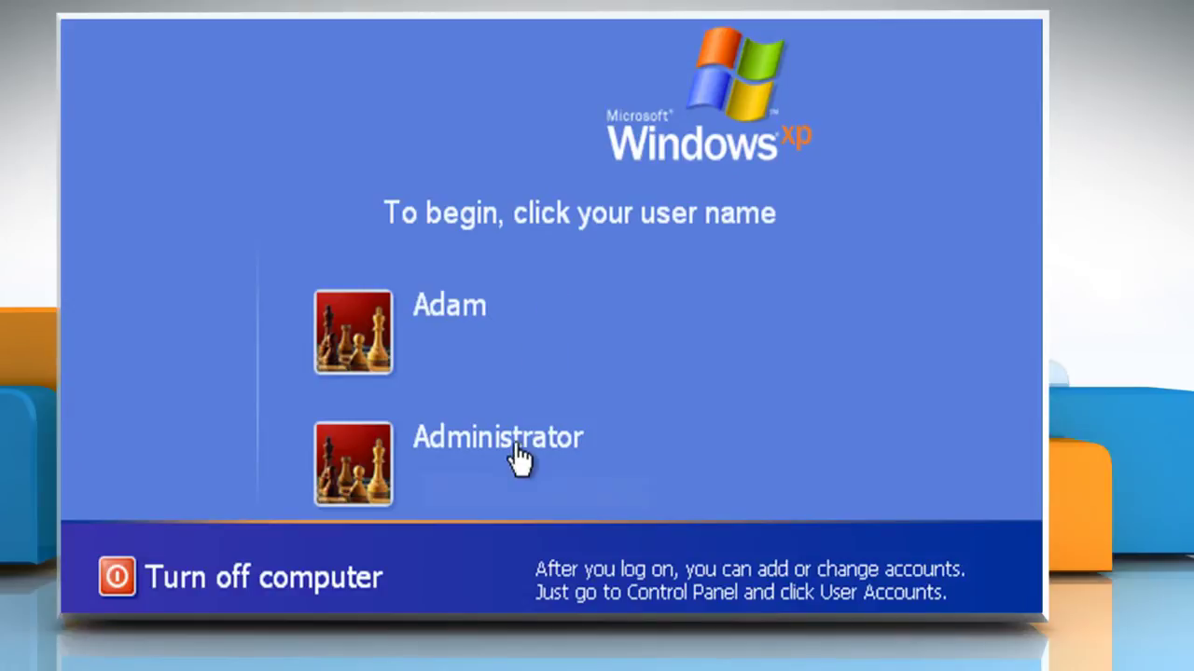
- Log on as Administrator with the account password and accept working in Safe Mode
click(519, 457)
text(********)
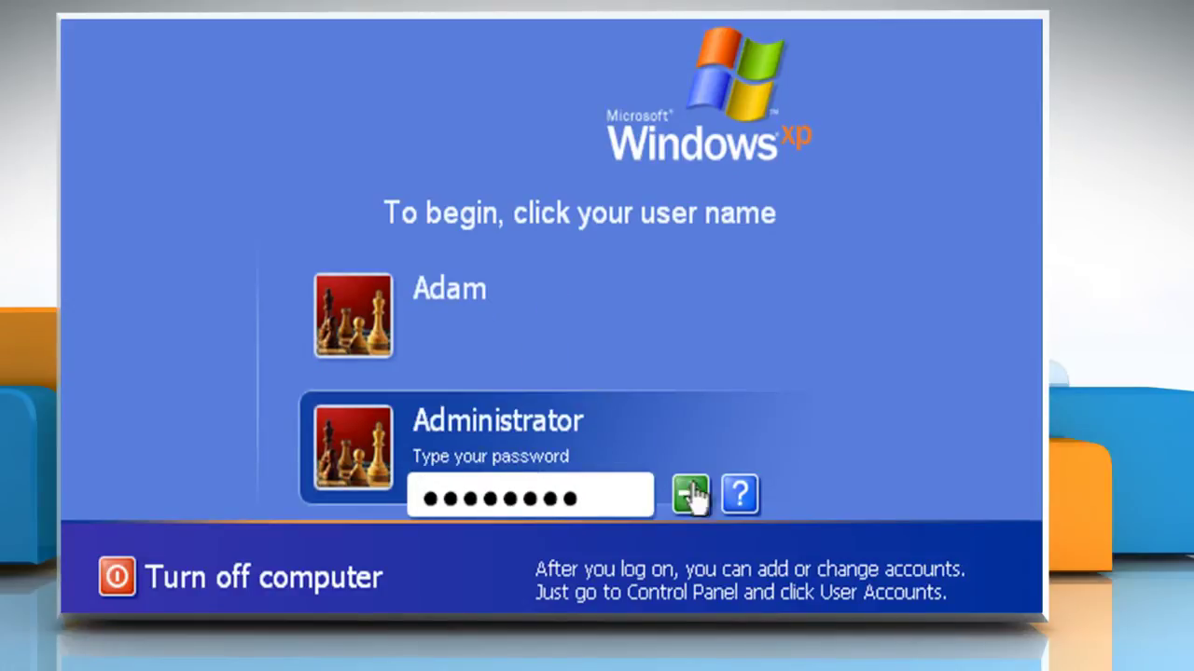
click(688, 494)
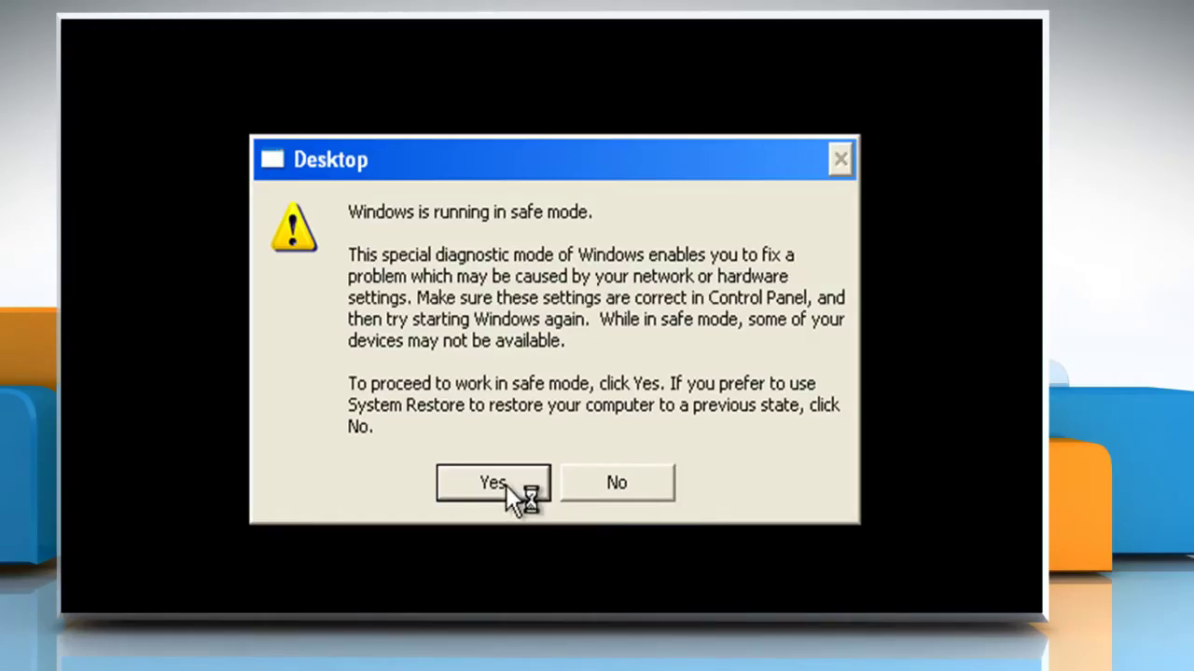
click(505, 485)
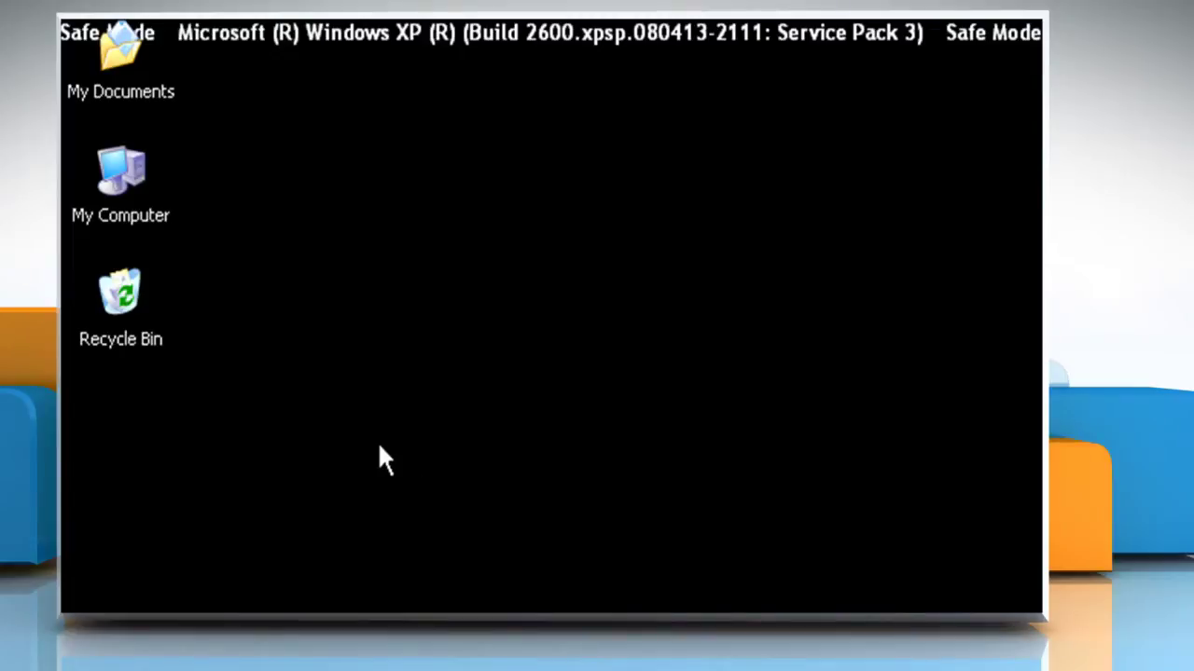
- Browse from My Computer to C:\WINDOWS\Driver Cache\i386
right_click(145, 200)
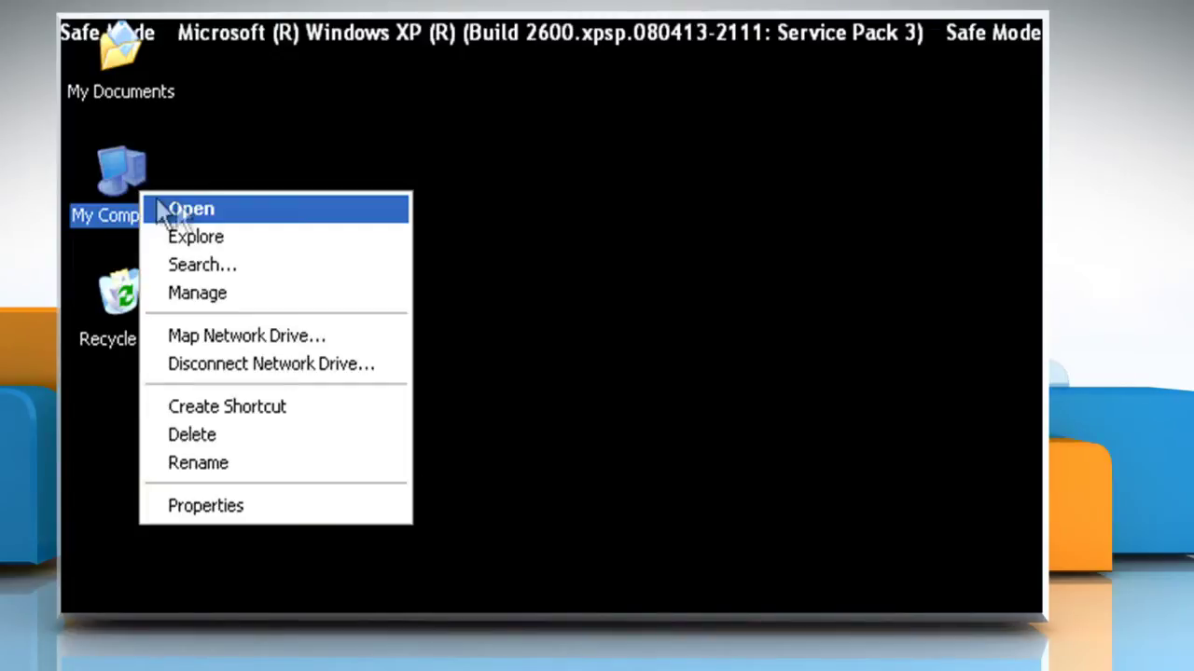
click(165, 208)
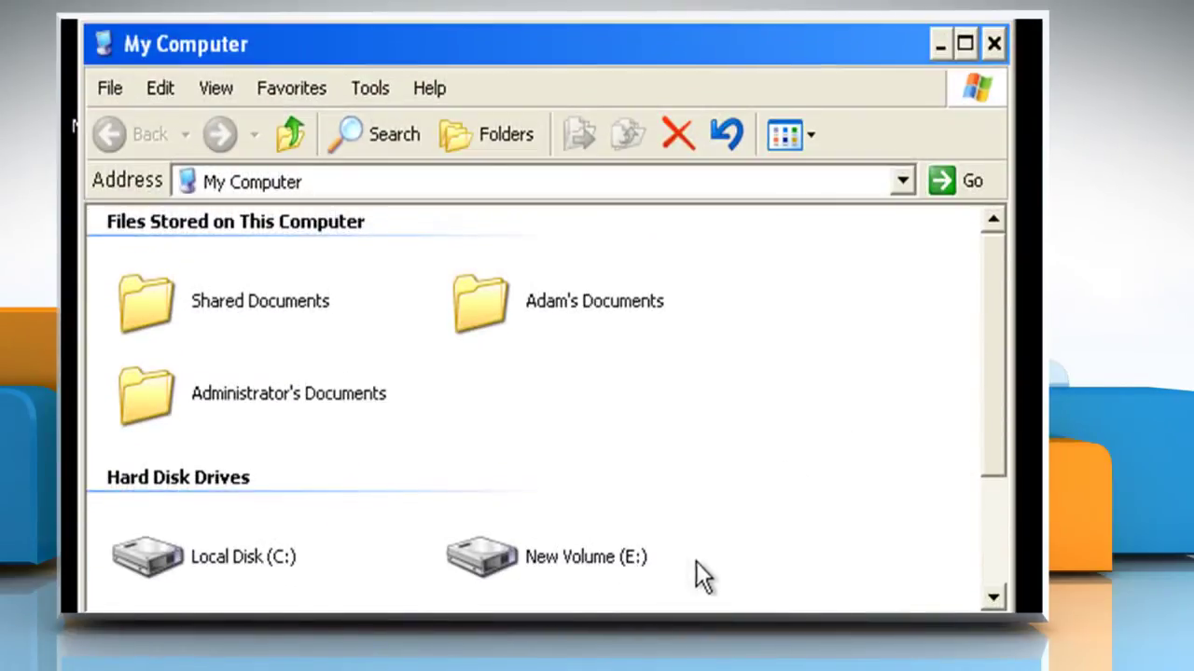
click(244, 557)
double_click(243, 556)
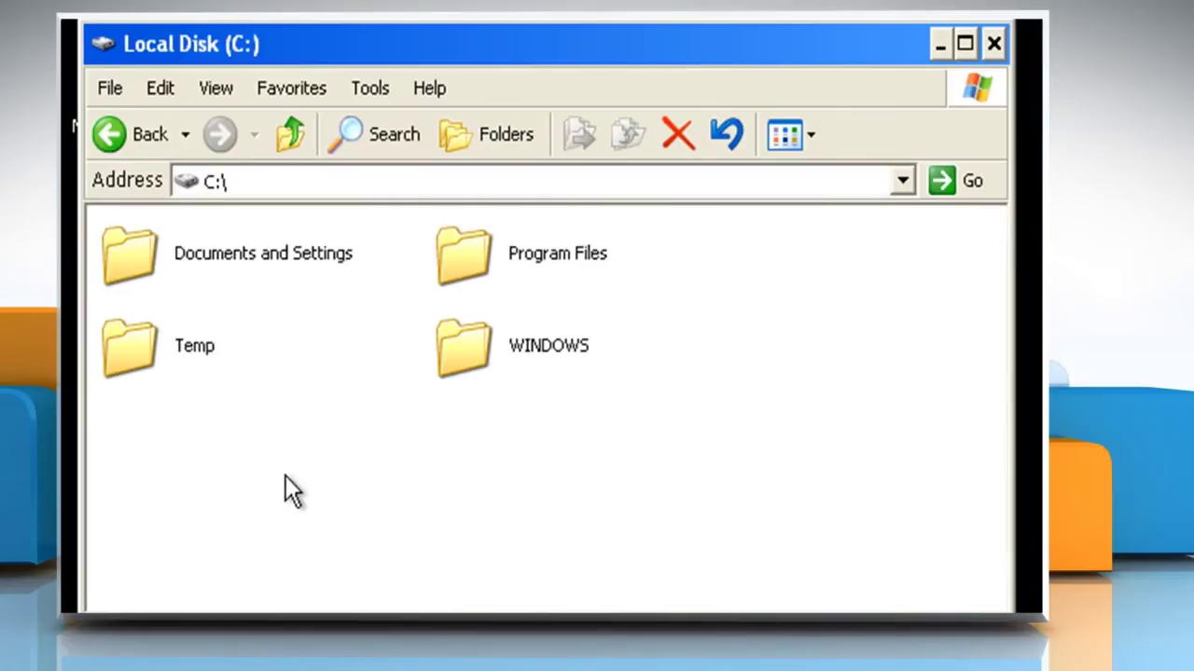
double_click(475, 353)
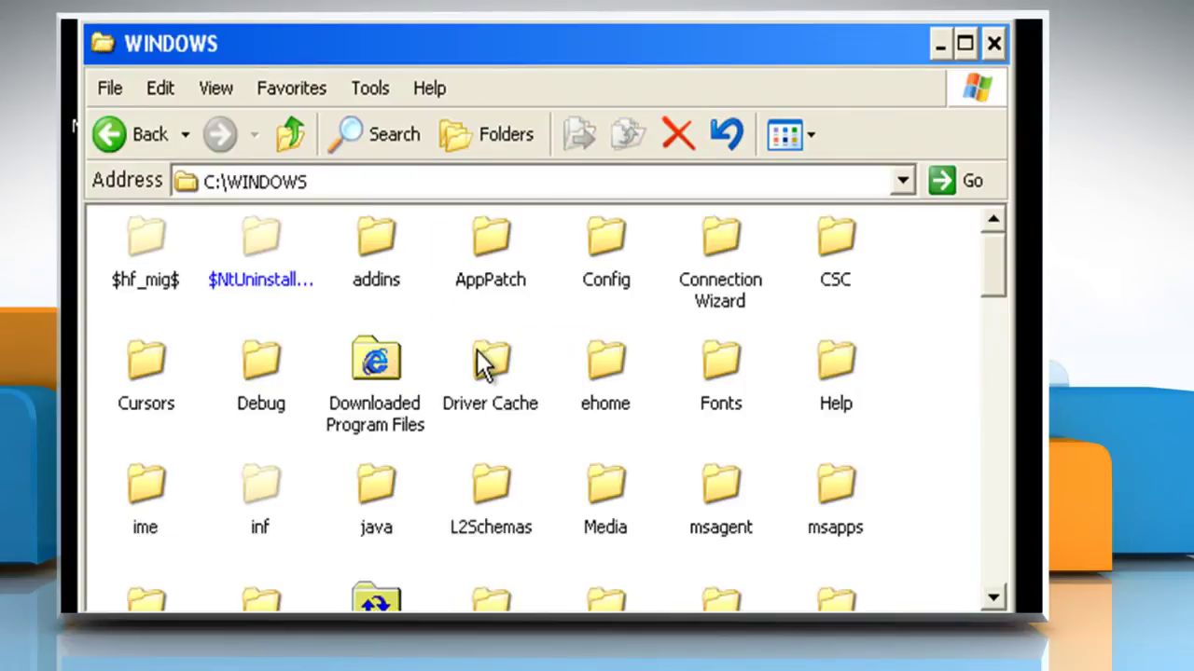
double_click(488, 368)
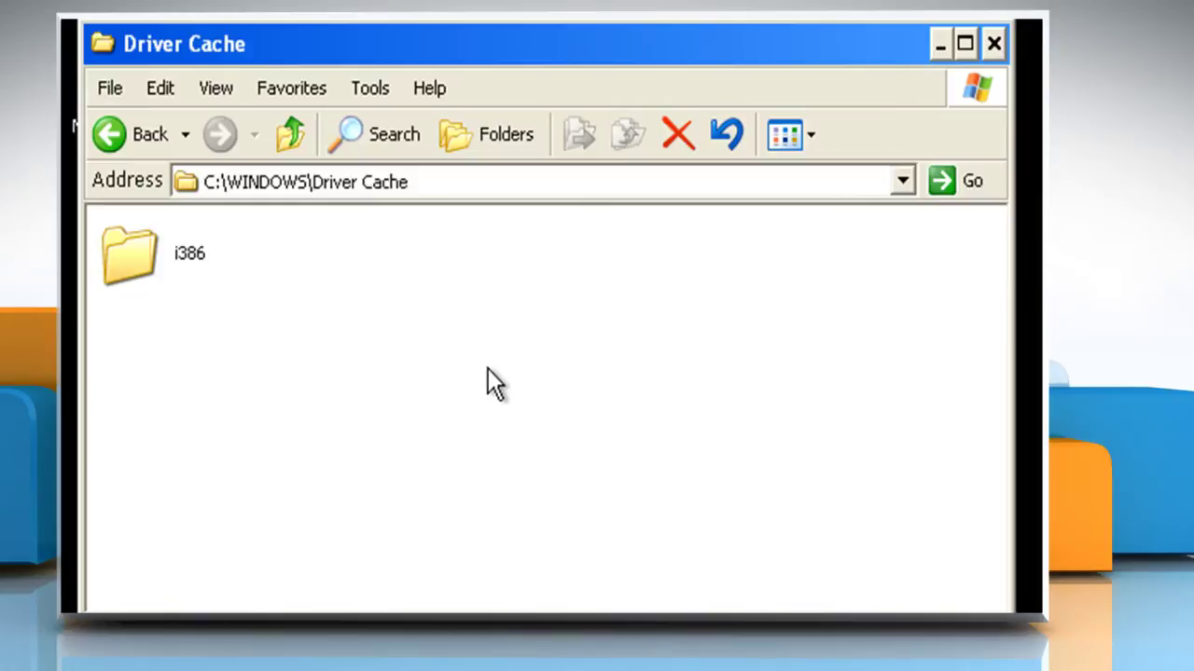
double_click(136, 259)
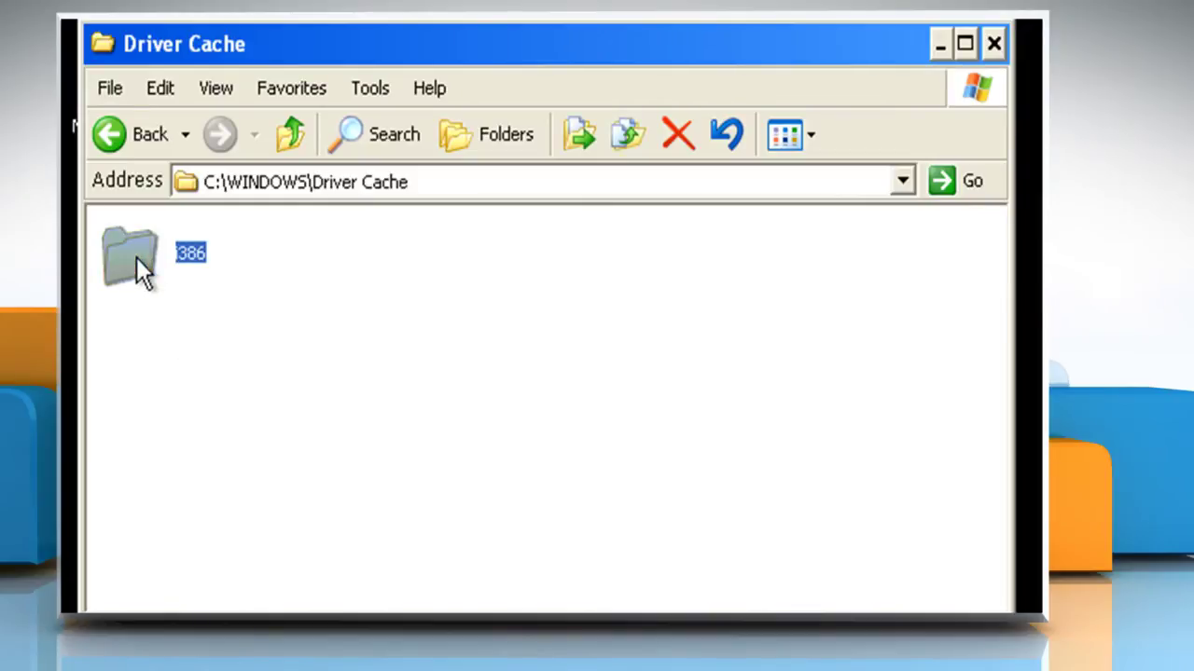
- Rename the driver file to driver.old by appending .old to its name
click(193, 257)
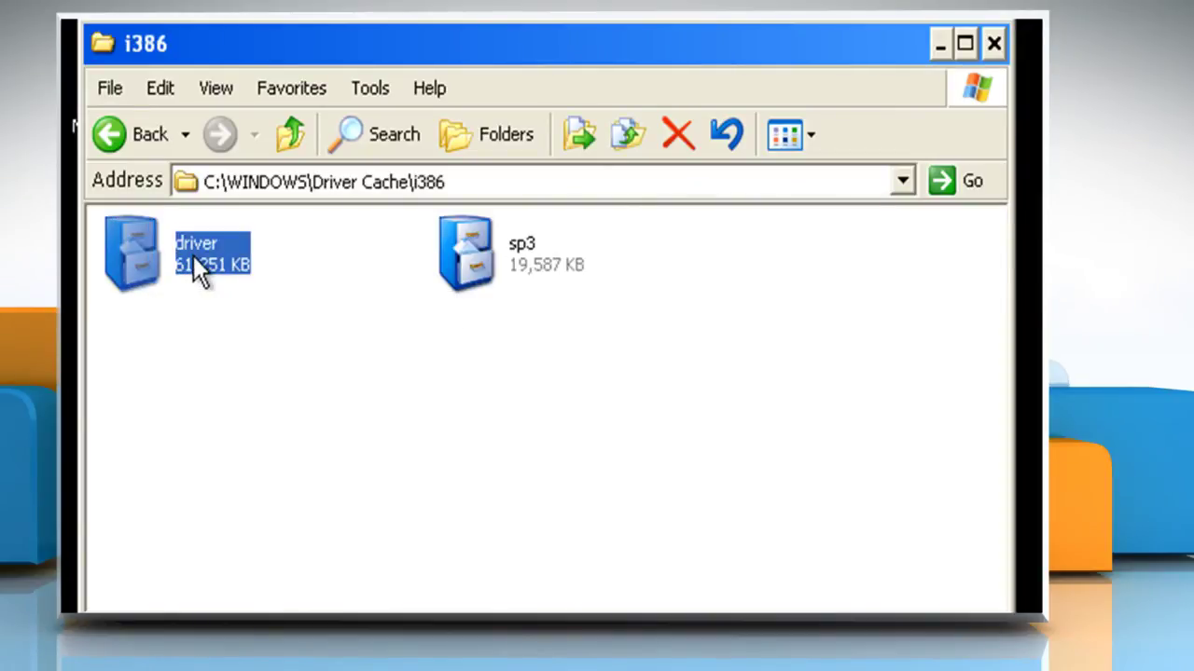
right_click(206, 257)
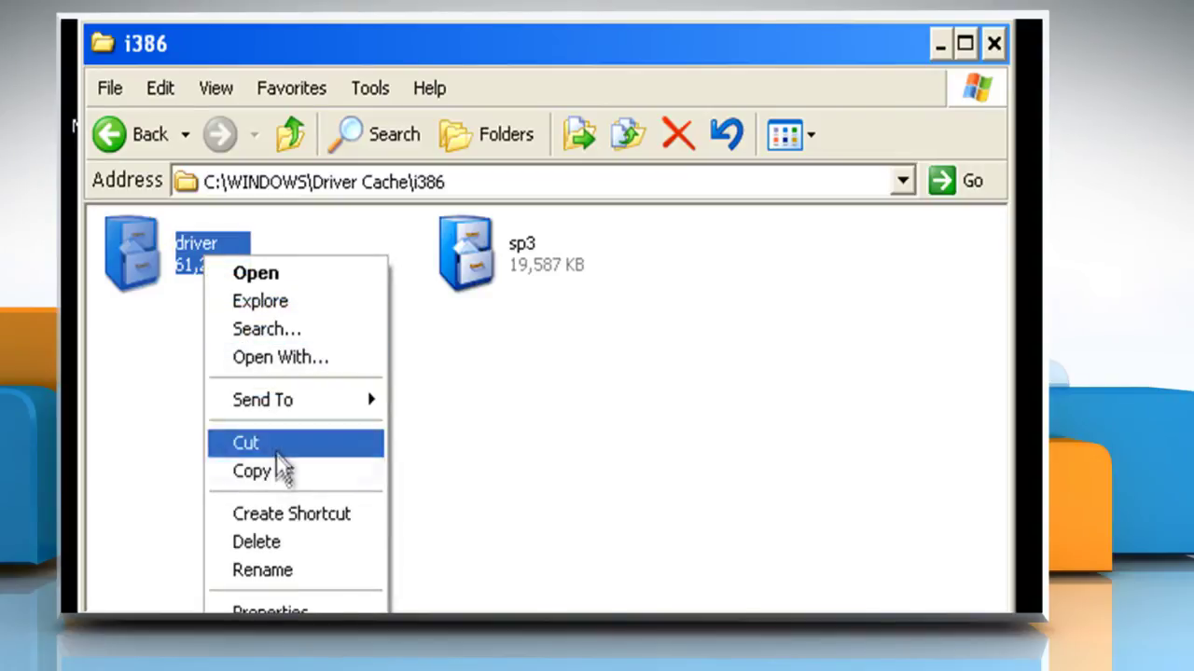
click(286, 571)
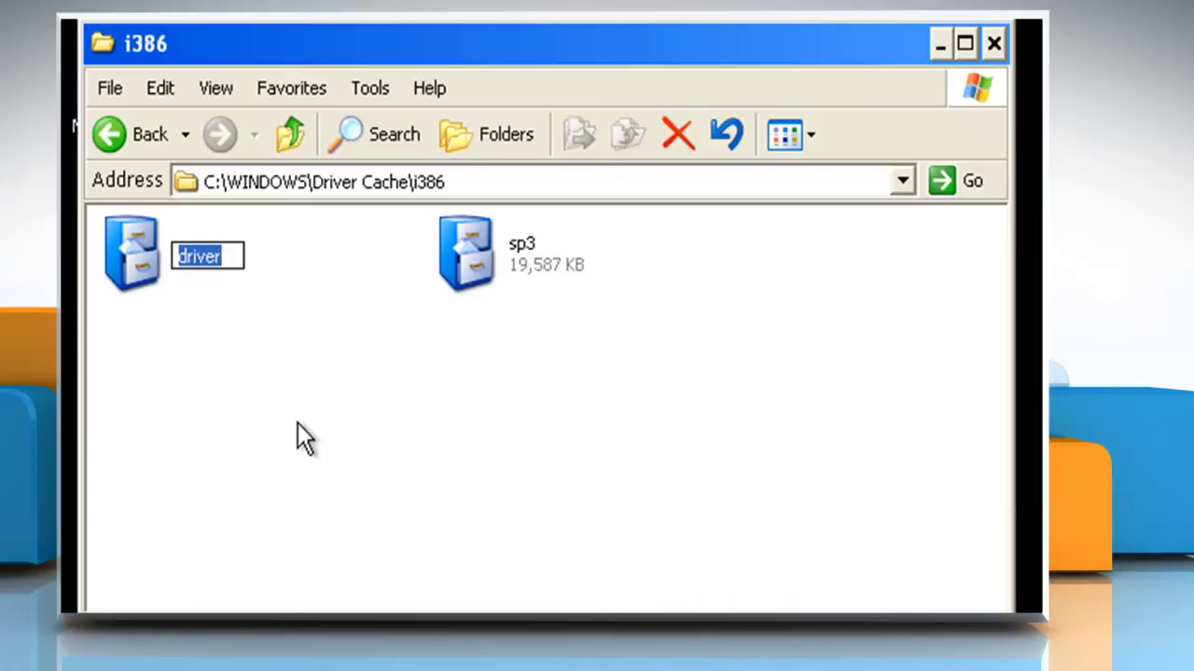
key(End)
text(.old)
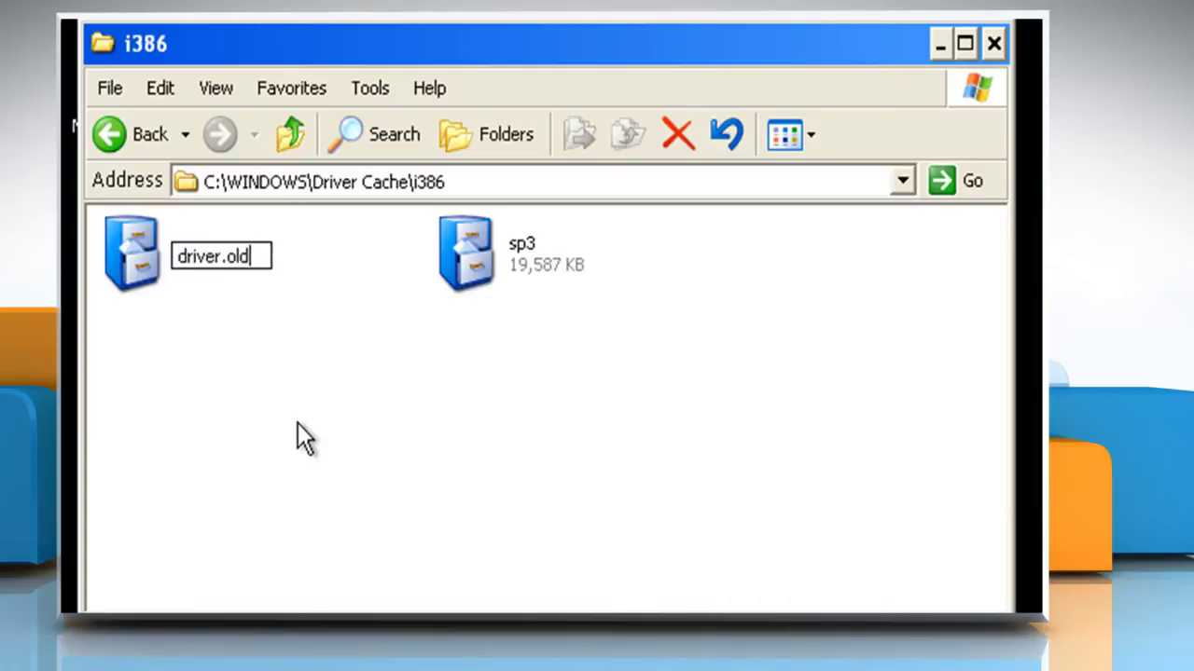
key(Return)
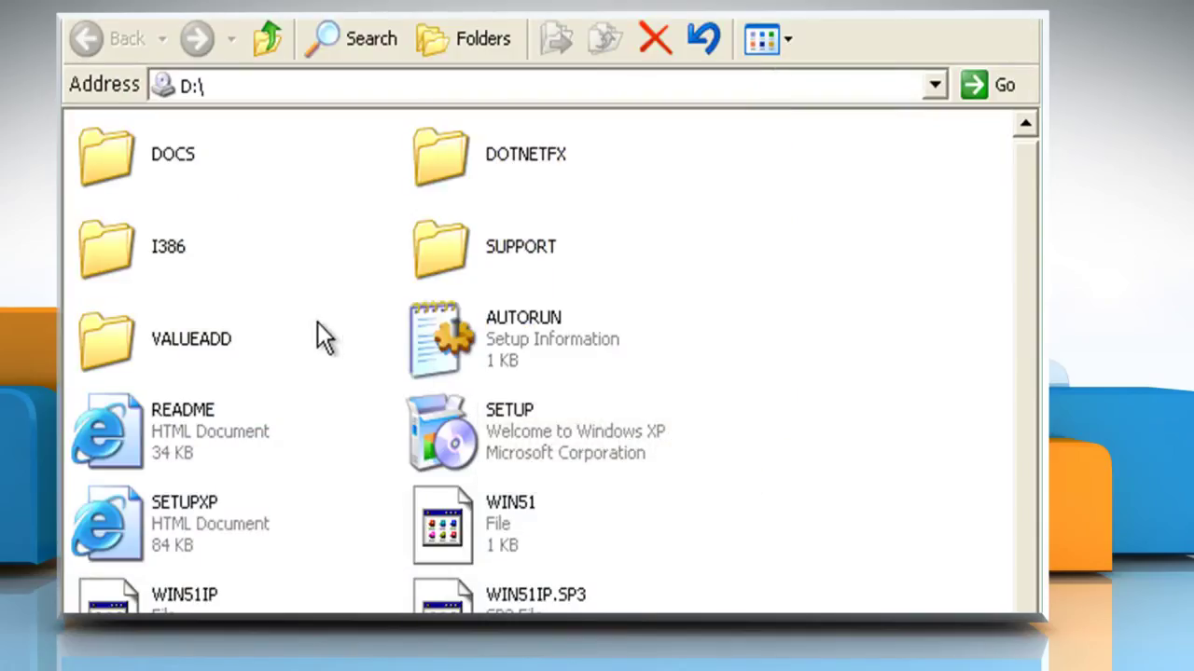
- Open D:\I386 on the XP CD and select the DRIVER cabinet file
double_click(122, 249)
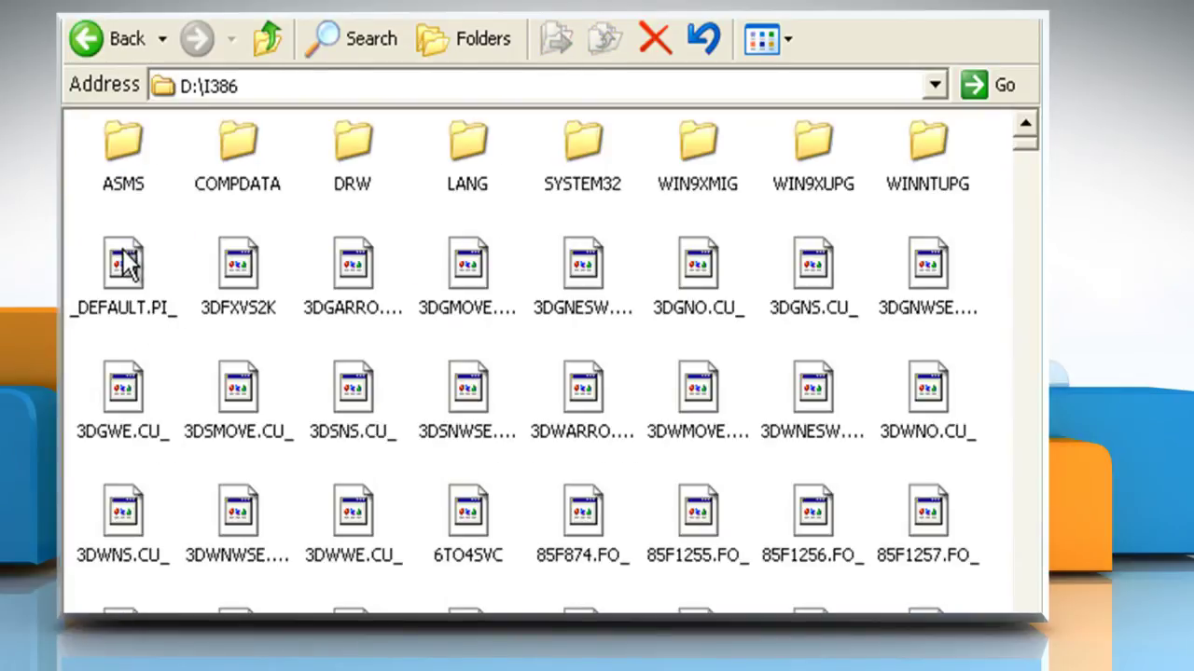
scroll(400, 600, down, 20)
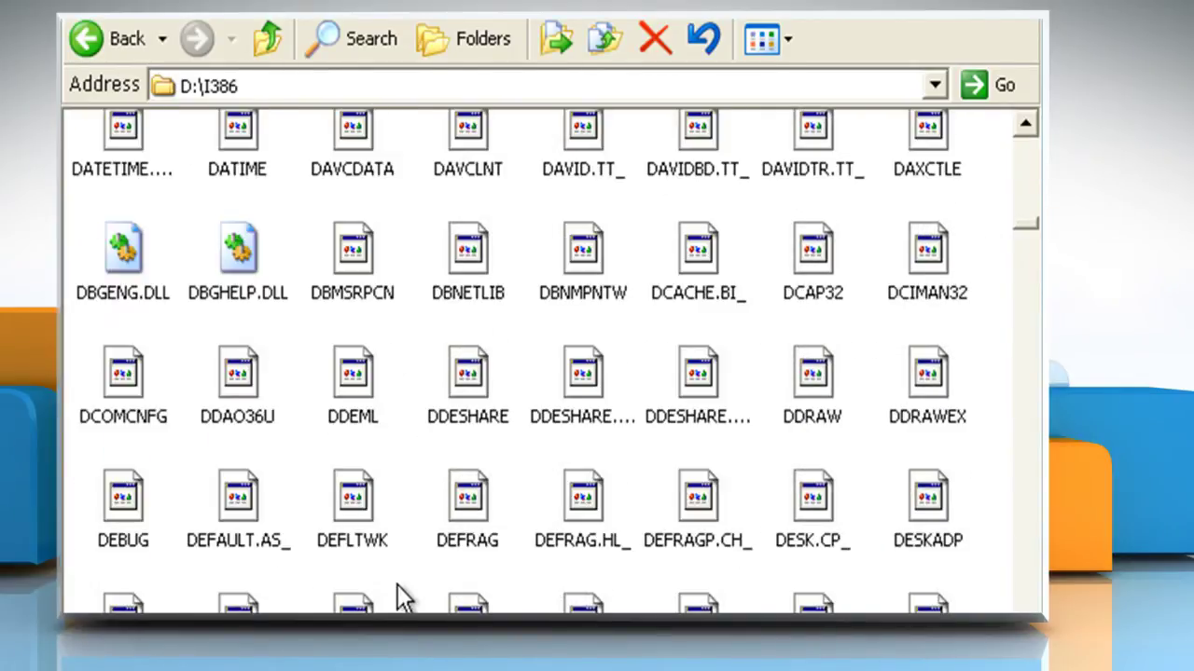
scroll(400, 597, down, 15)
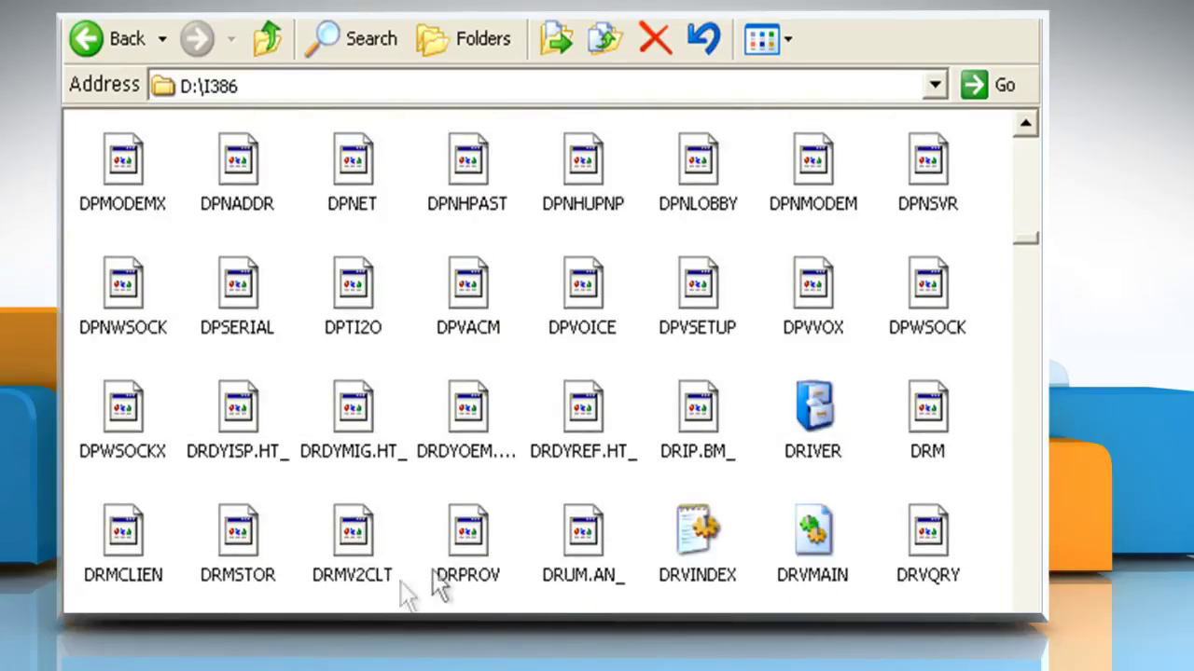
click(797, 419)
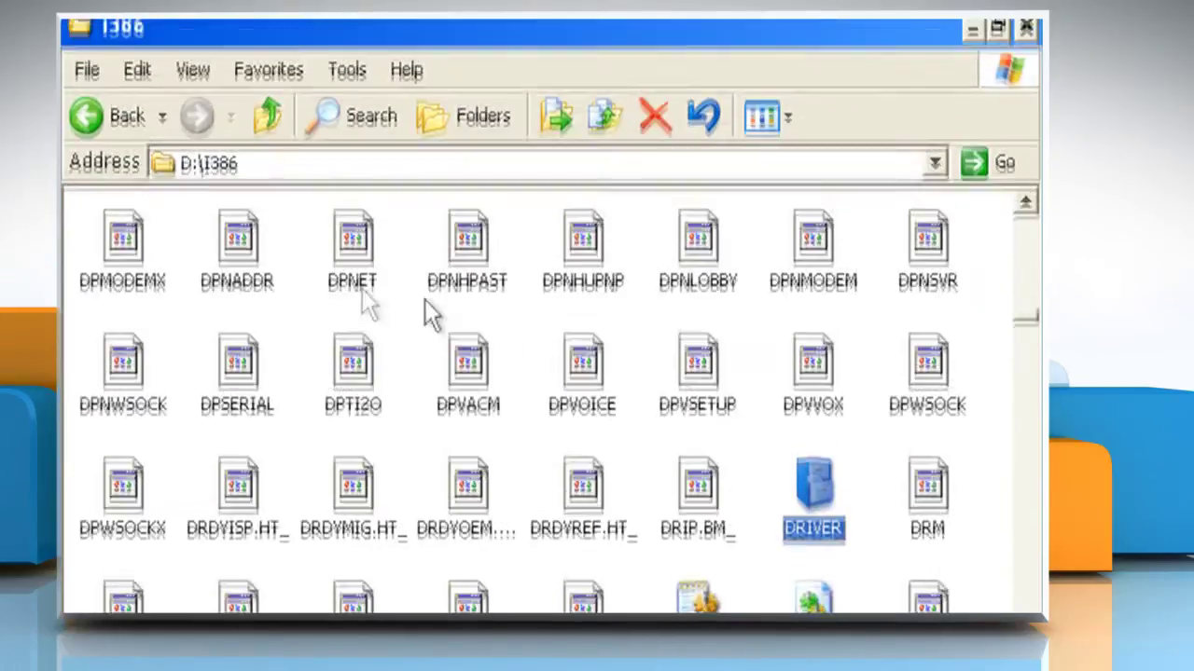
- Copy DRIVER.CAB from the CD and go to C:\WINDOWS\Driver Cache\i386
click(139, 84)
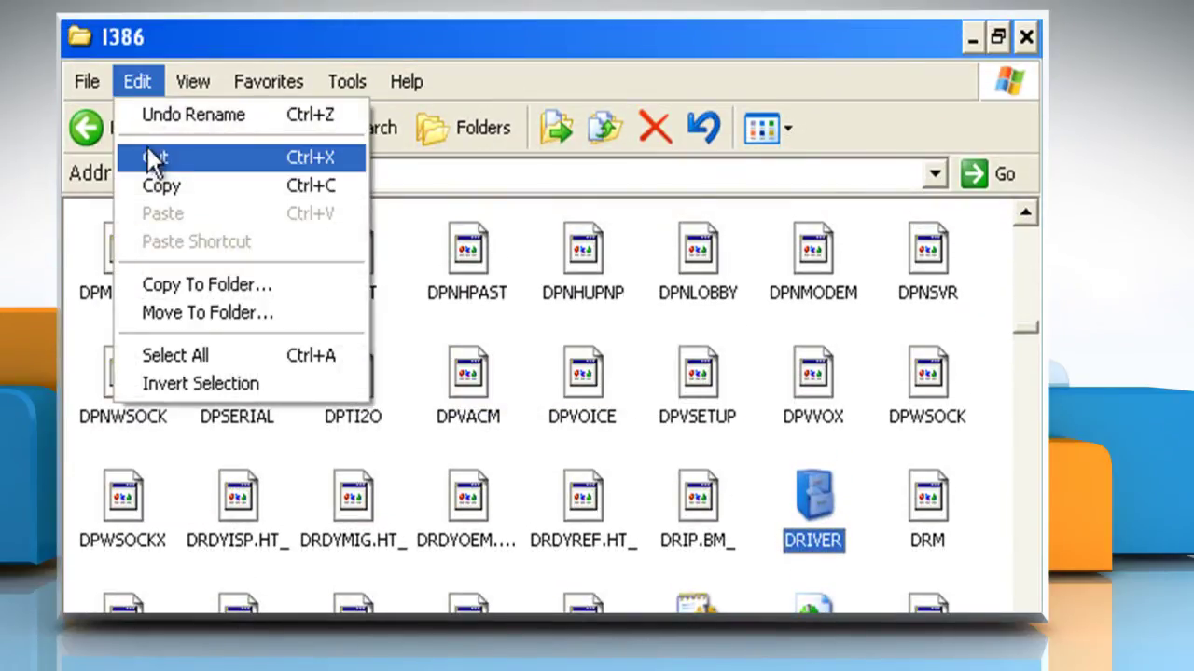
click(183, 188)
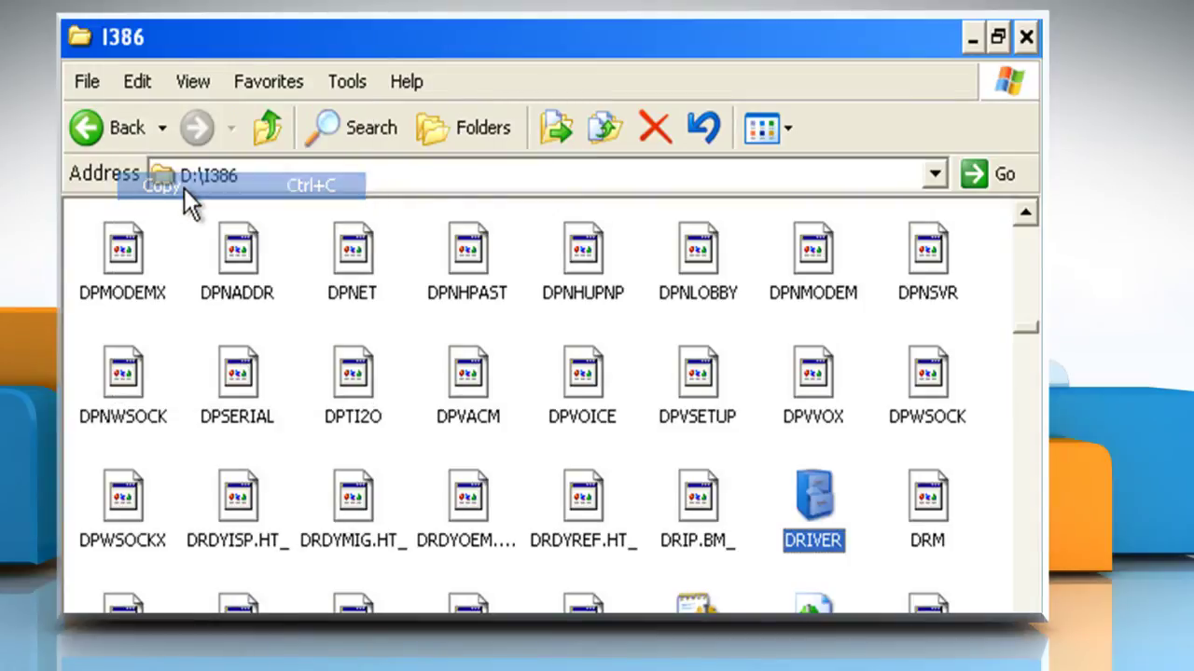
click(933, 174)
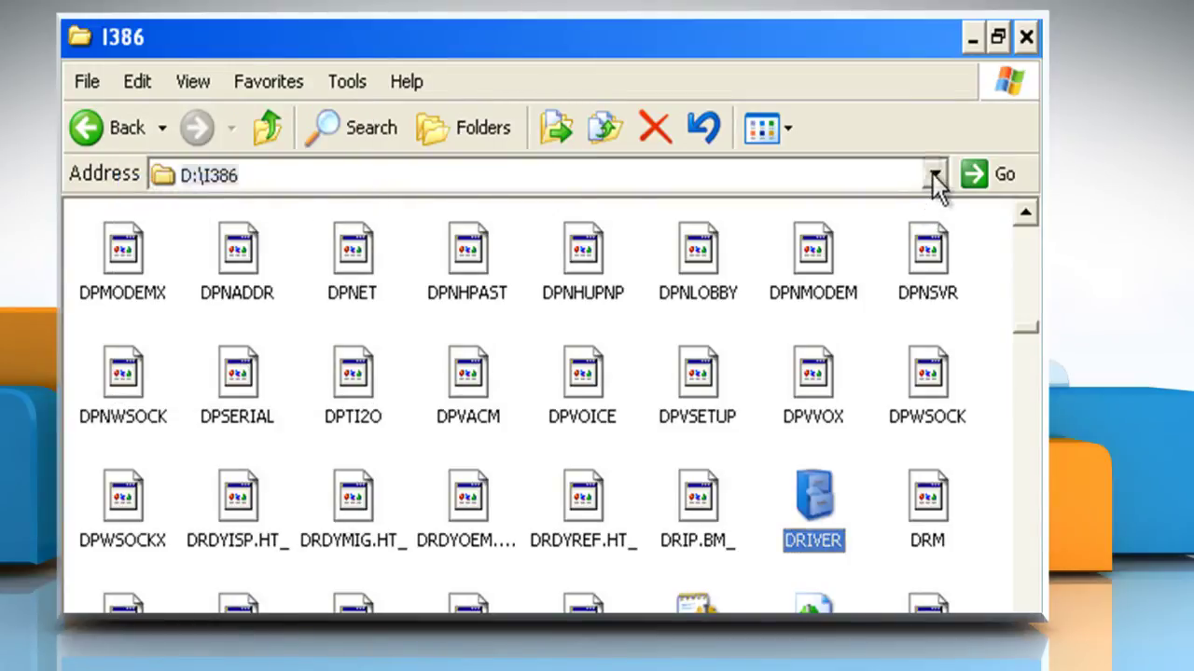
click(311, 314)
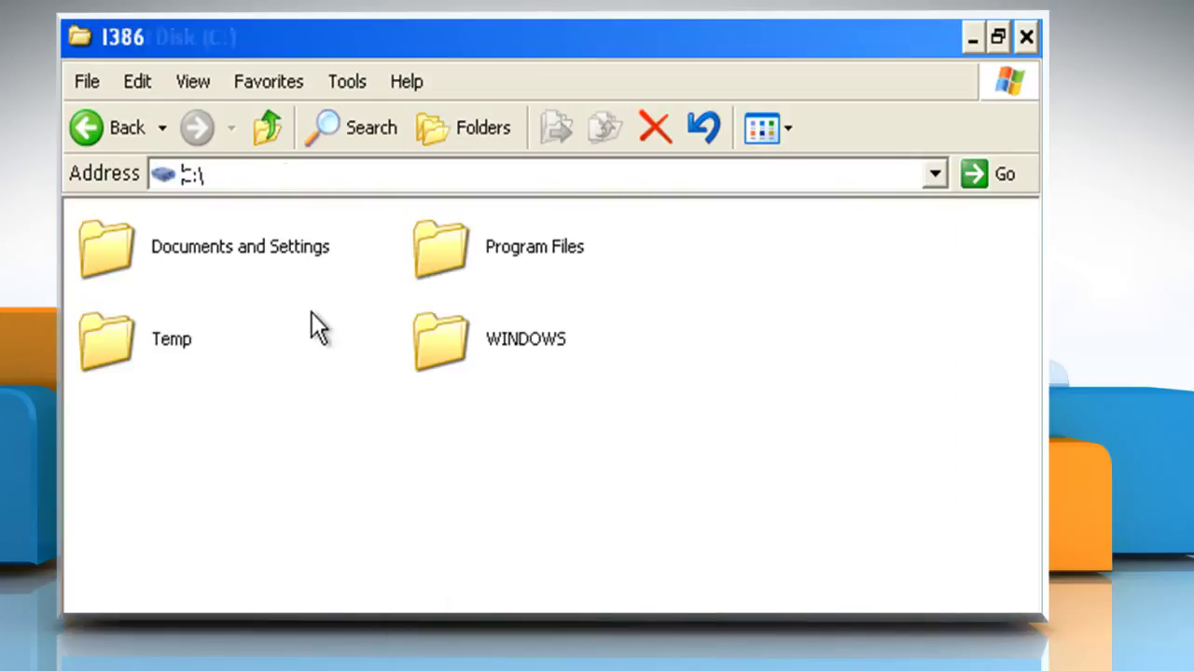
double_click(421, 341)
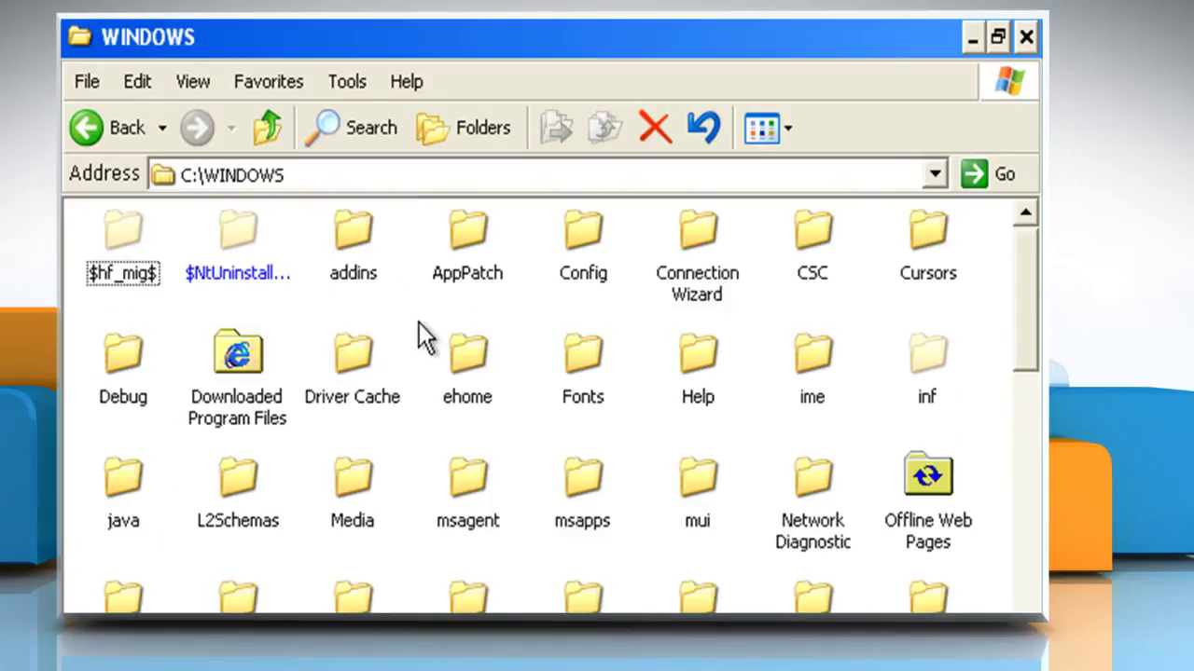
click(372, 362)
double_click(368, 352)
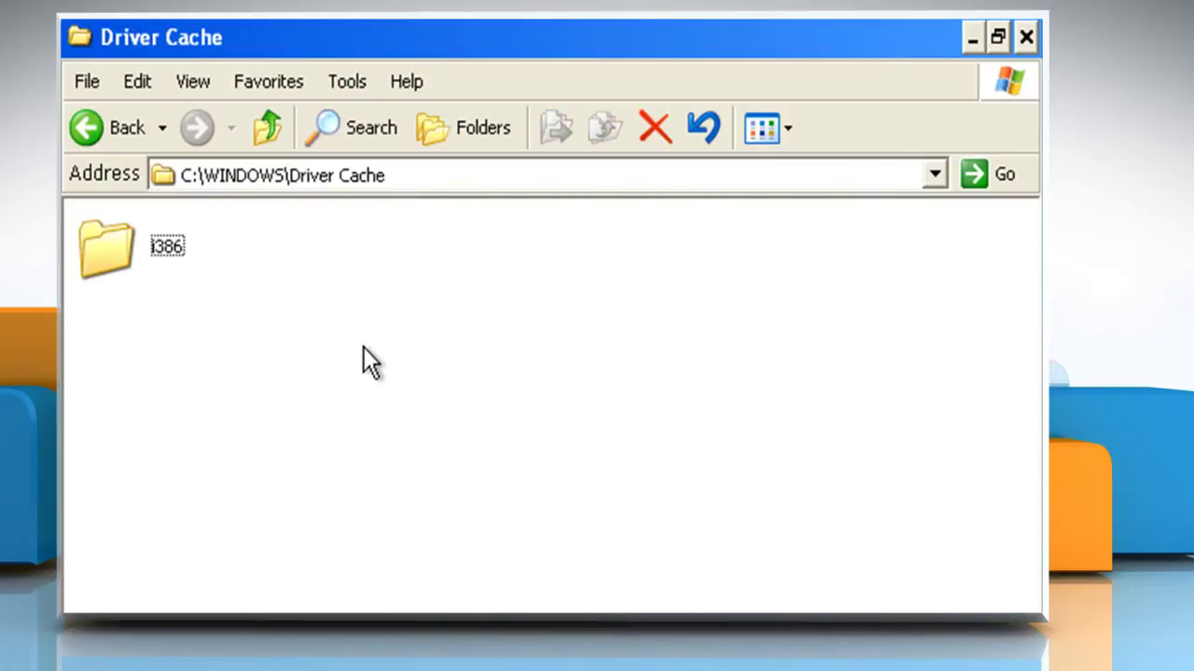
double_click(168, 247)
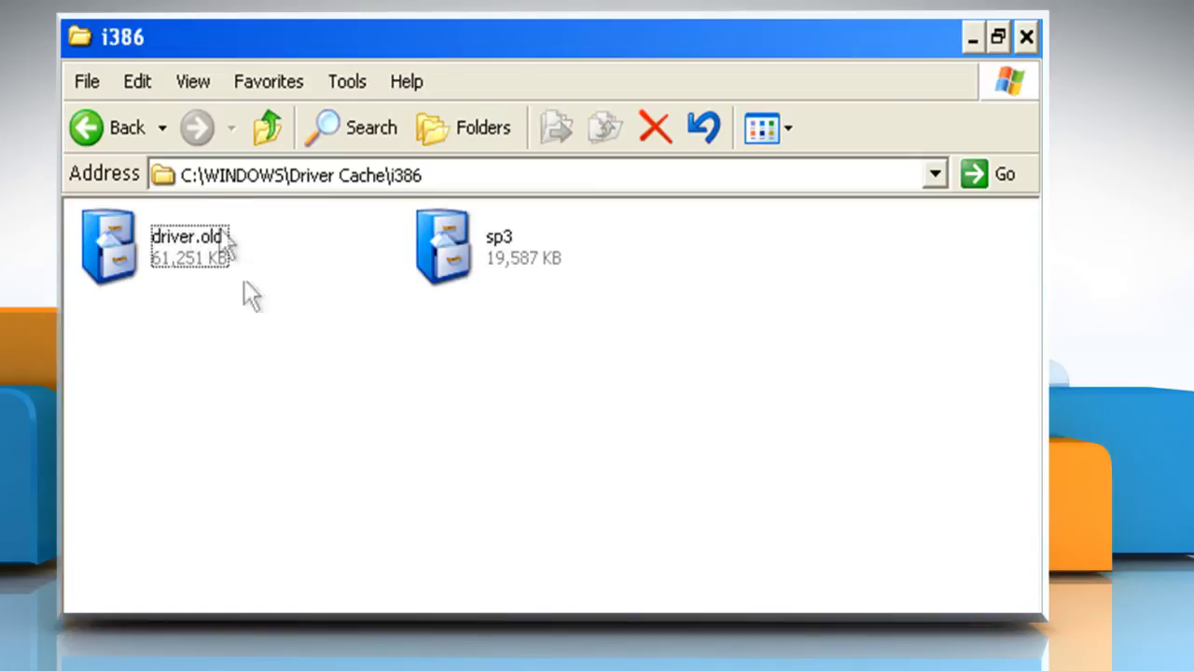
- Paste DRIVER.CAB into the i386 folder beside driver.old, then close the window
click(140, 83)
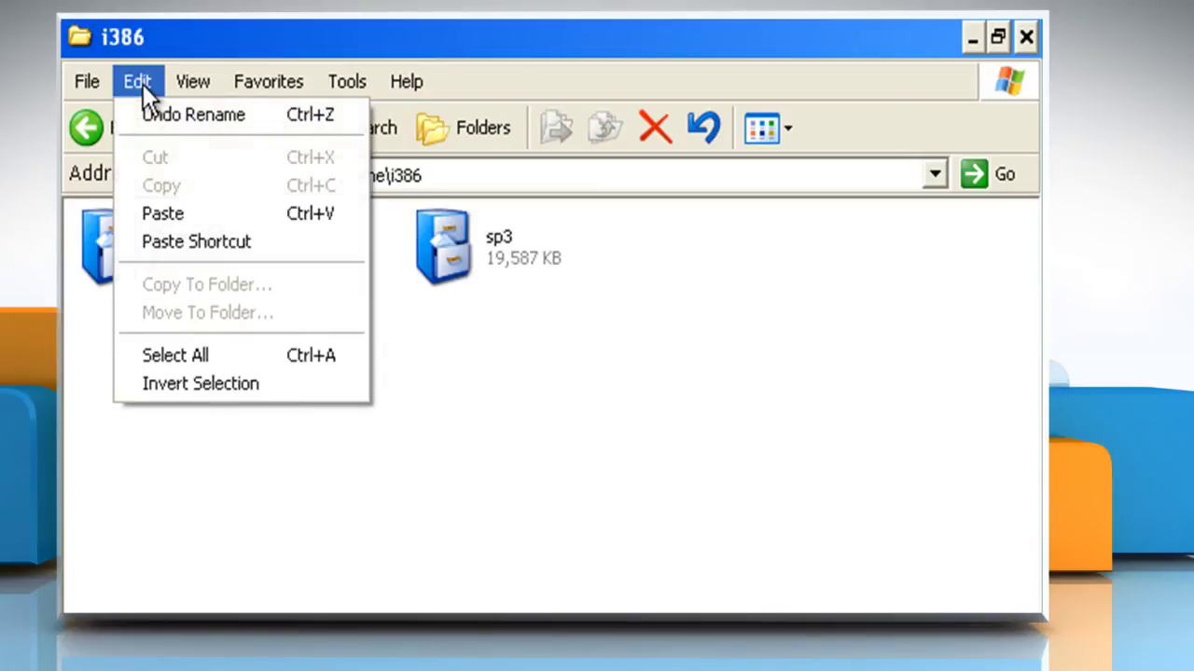
click(174, 216)
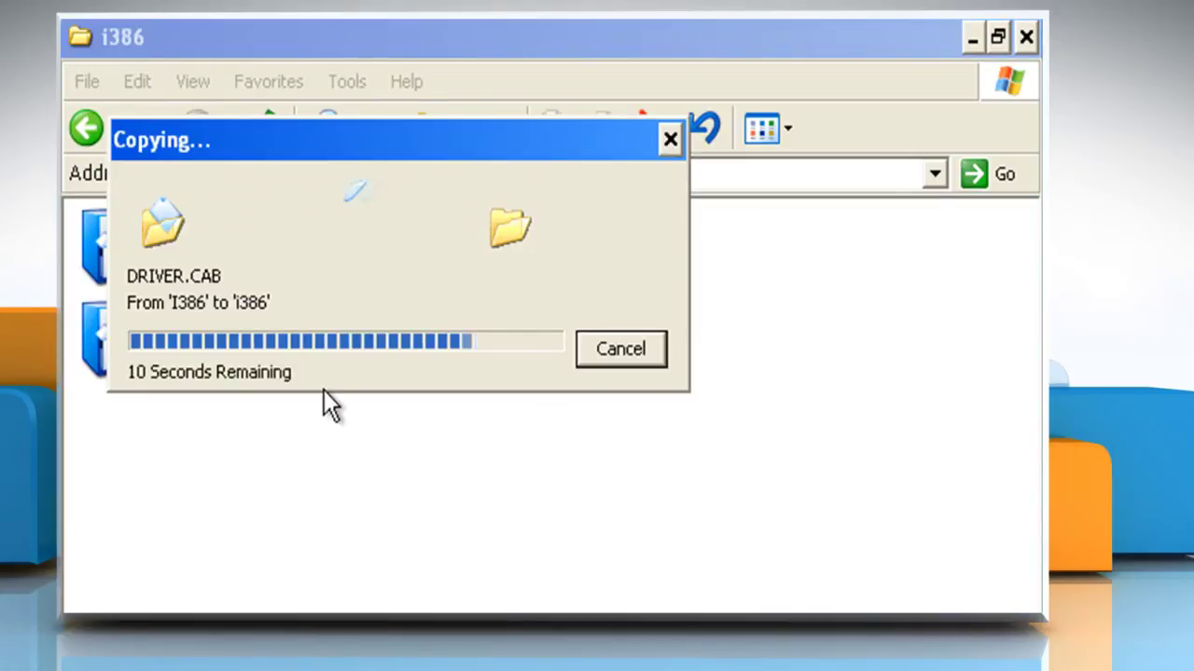
click(321, 375)
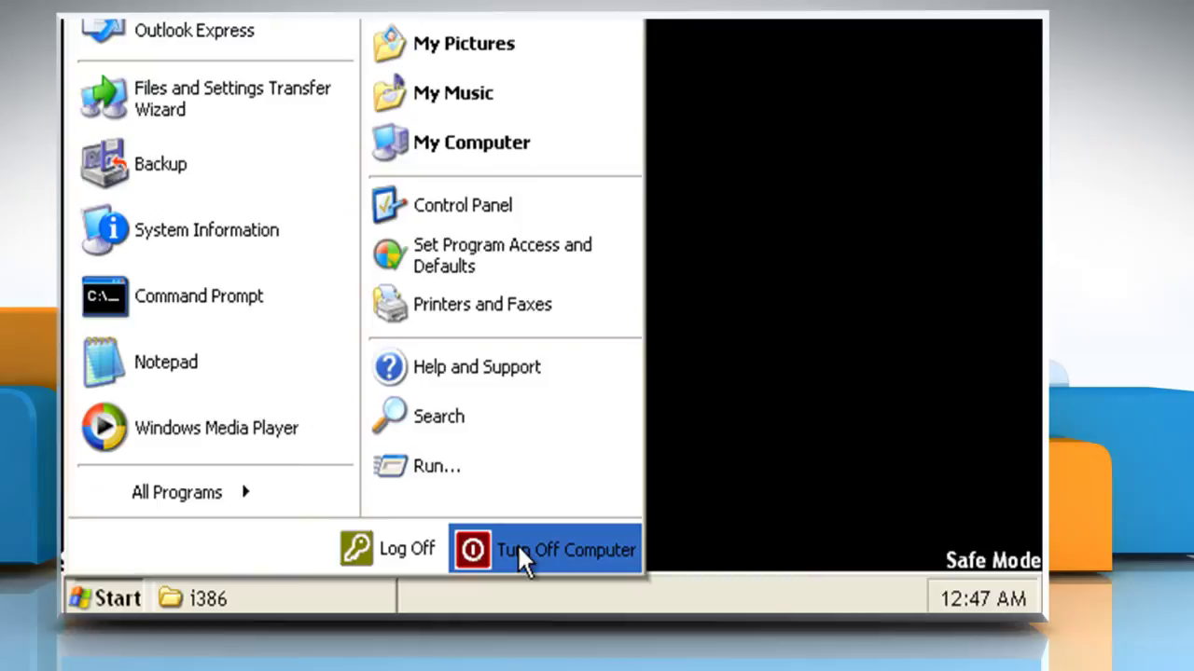
- Restart Windows normally out of Safe Mode and open the Start menu on the desktop
click(518, 549)
click(671, 250)
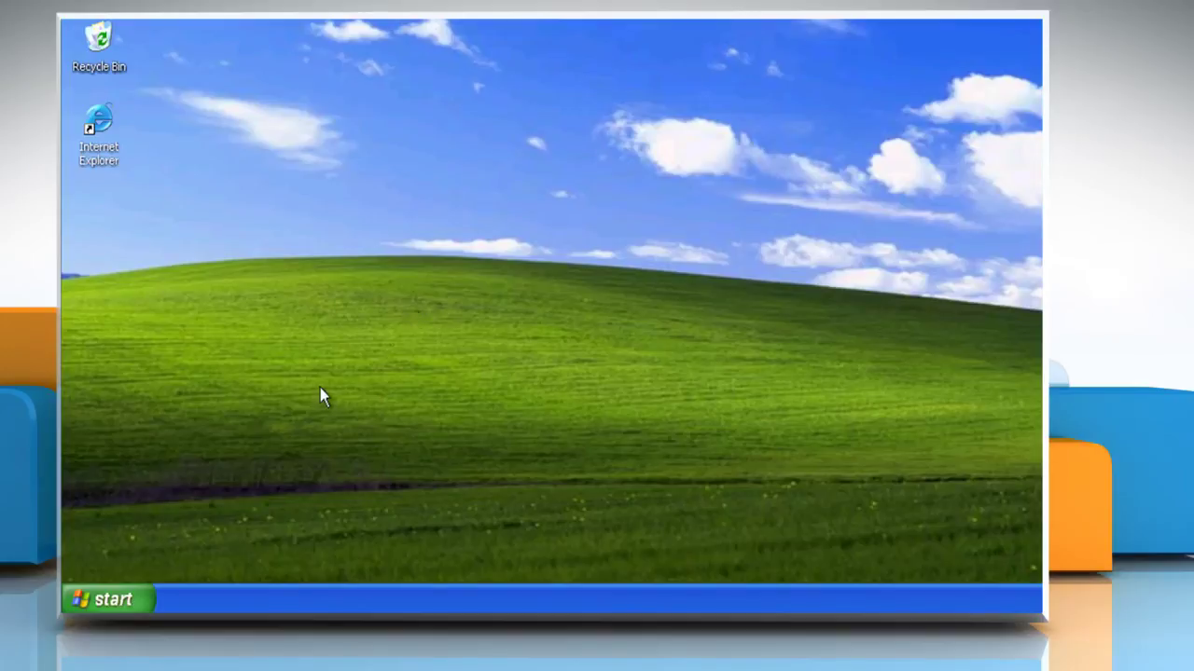
click(115, 600)
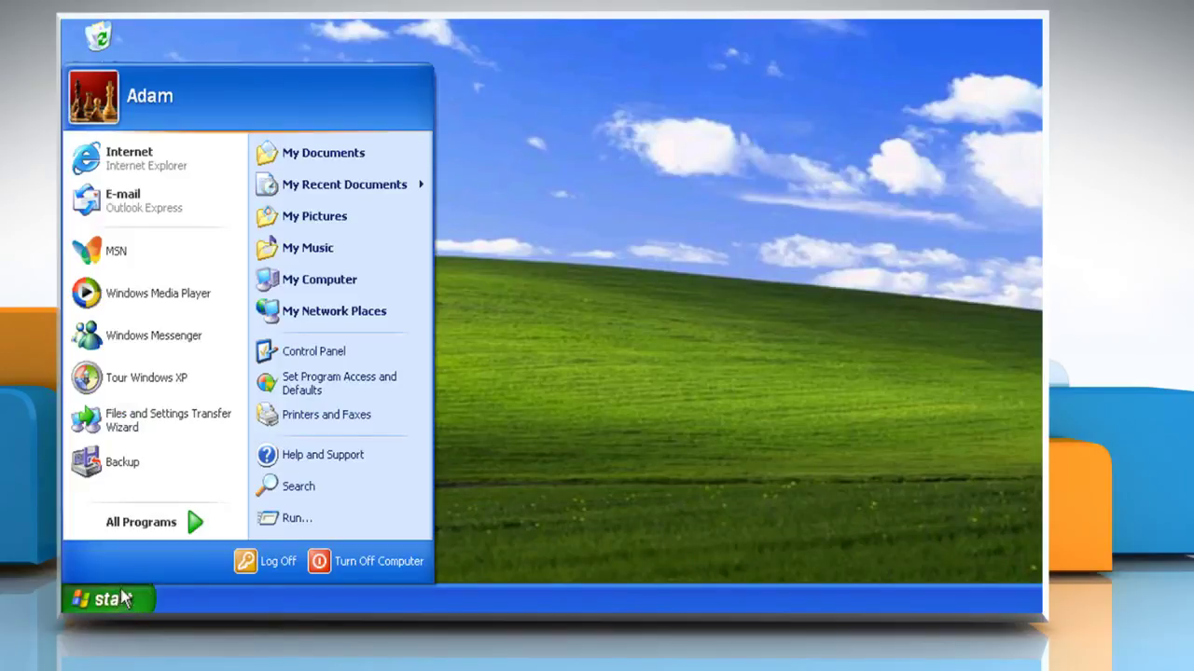
- Delete the Canon ColorPASS-Z60 from Printers and Faxes, leaving HP Color LaserJet 4550 PS as default
click(343, 354)
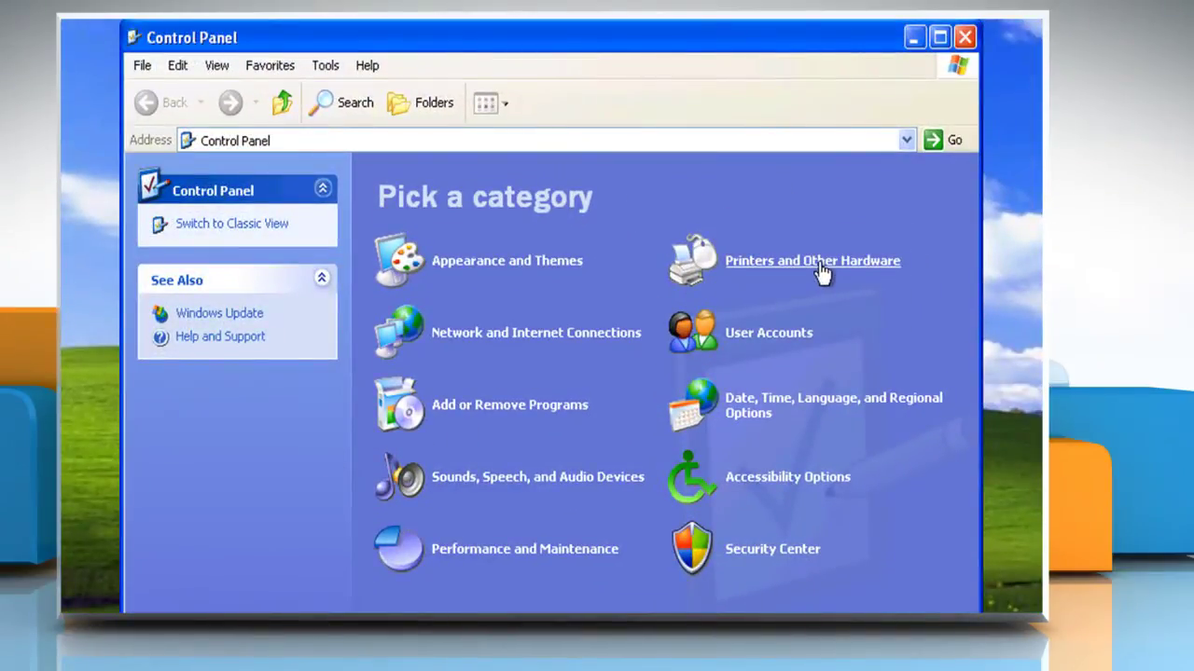
click(819, 262)
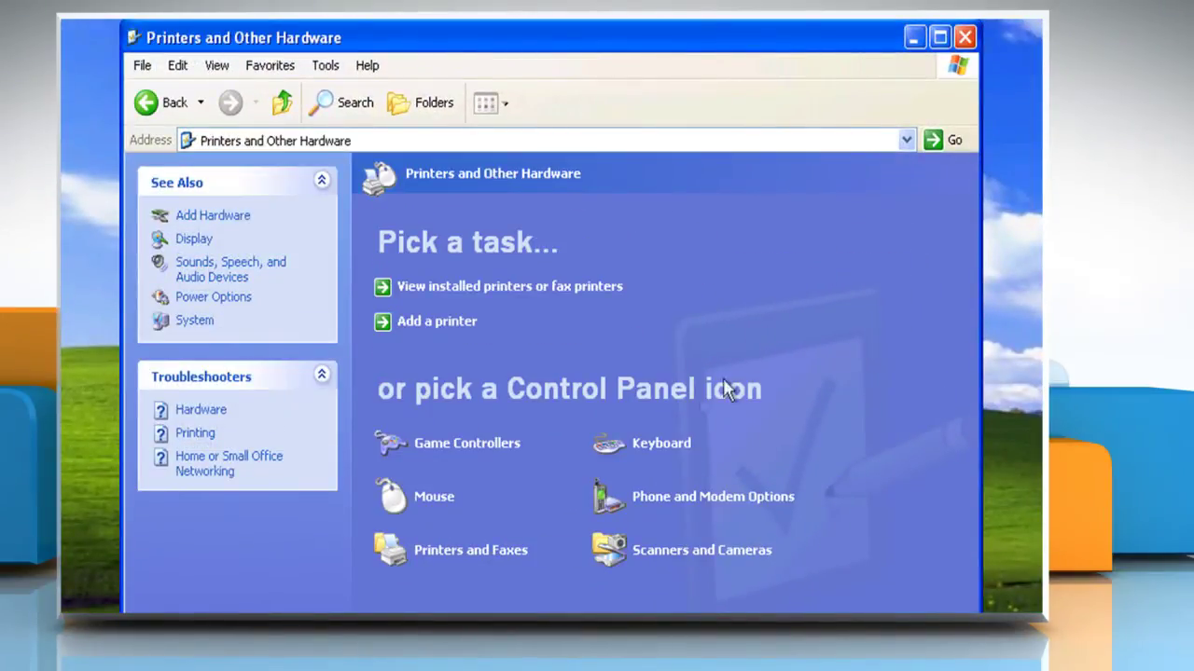
click(458, 552)
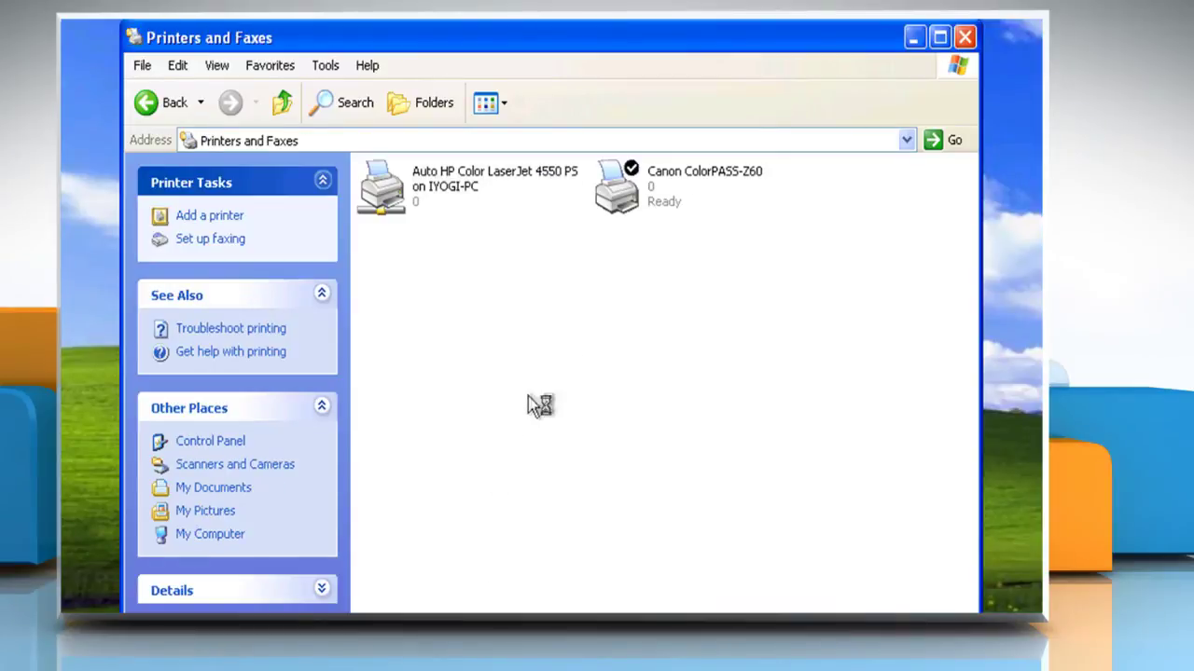
right_click(659, 189)
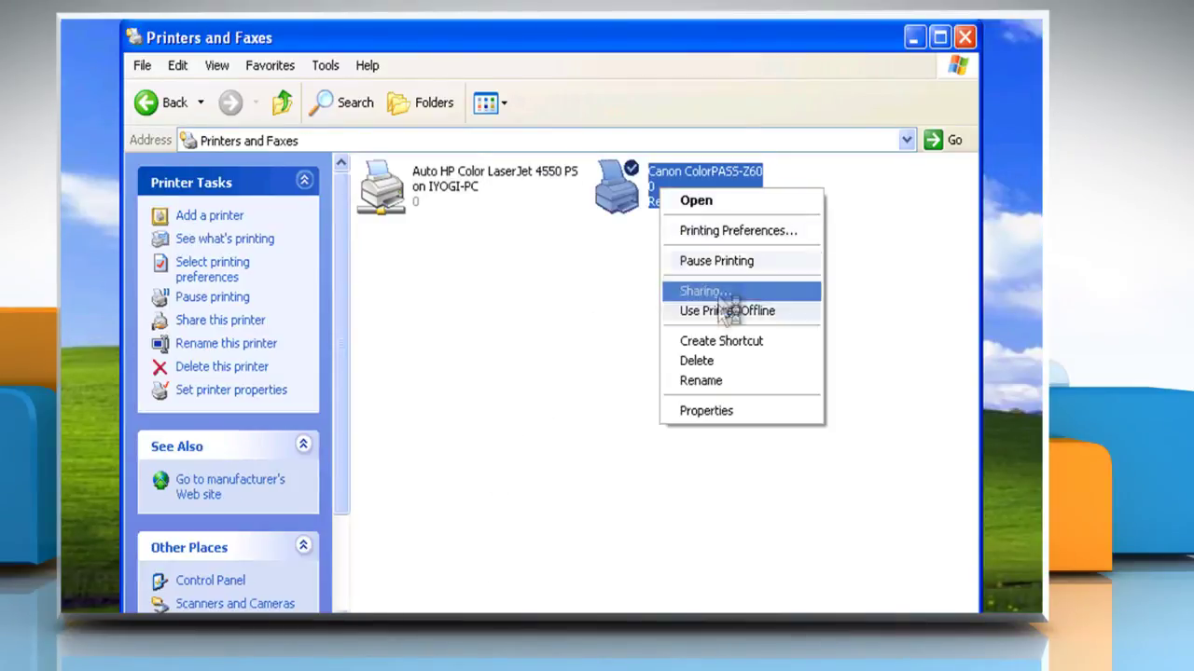
click(724, 371)
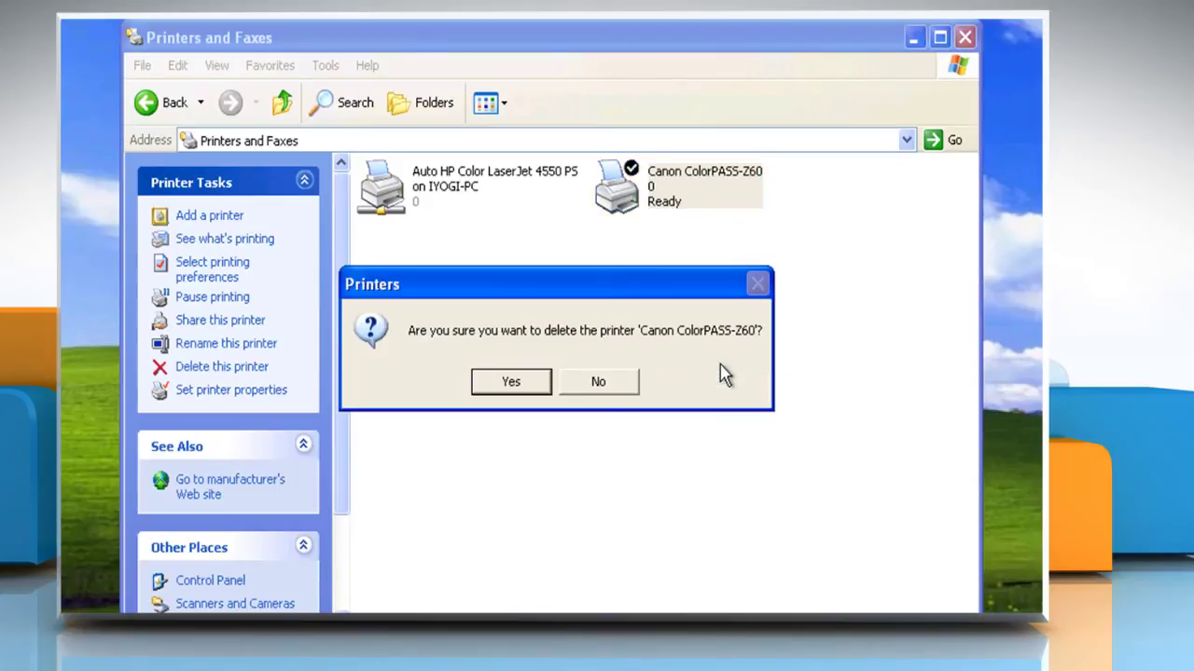
click(512, 384)
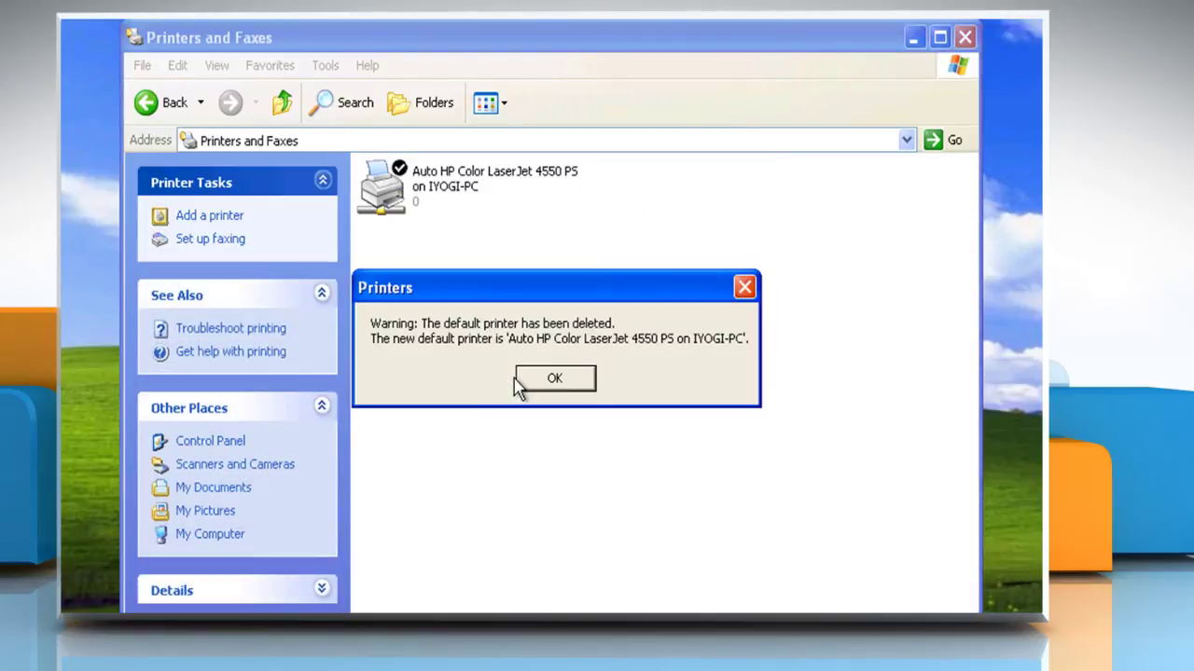
click(562, 384)
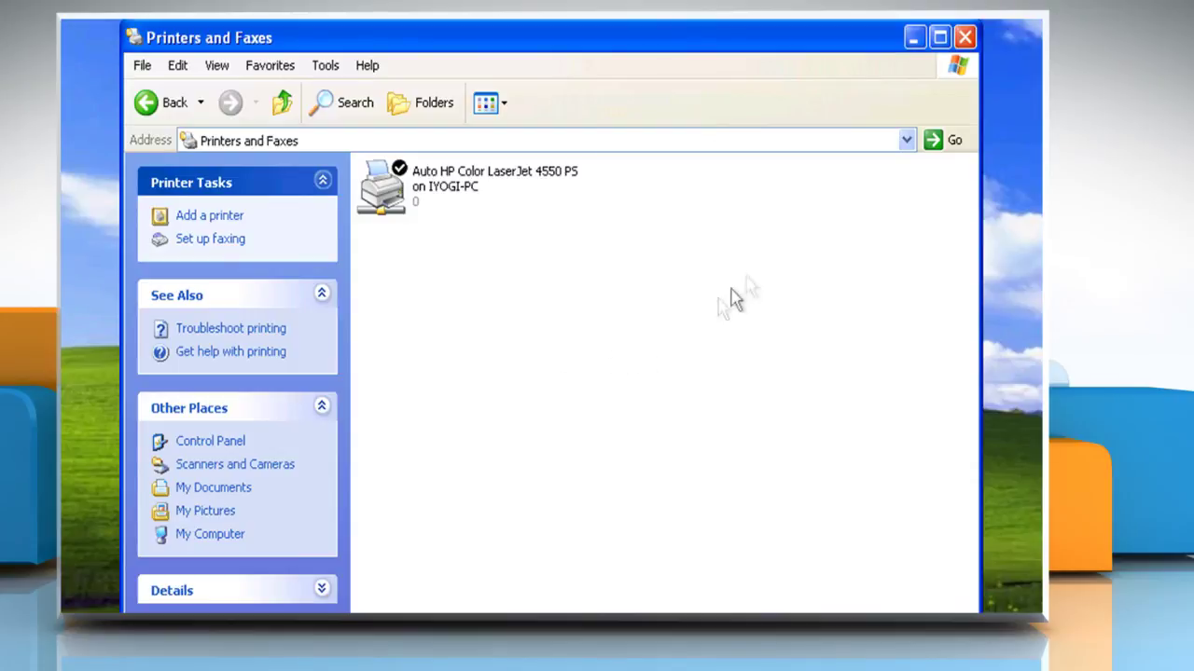
click(964, 37)
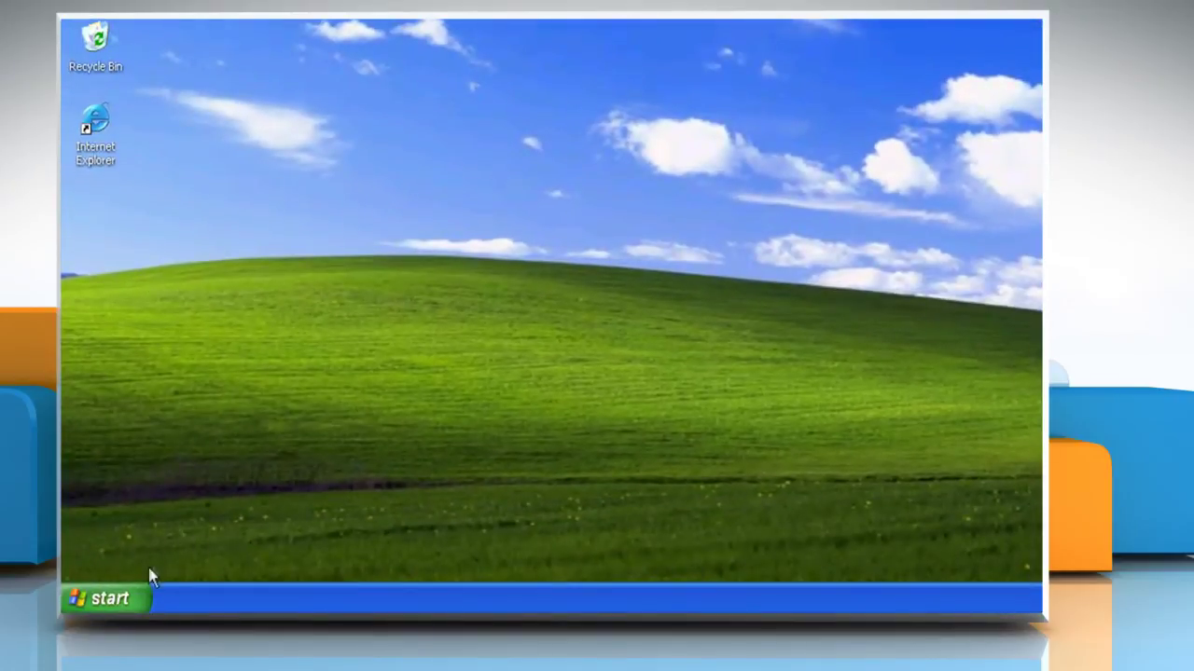
- Restart the computer from the Start menu's Turn Off Computer options
click(106, 597)
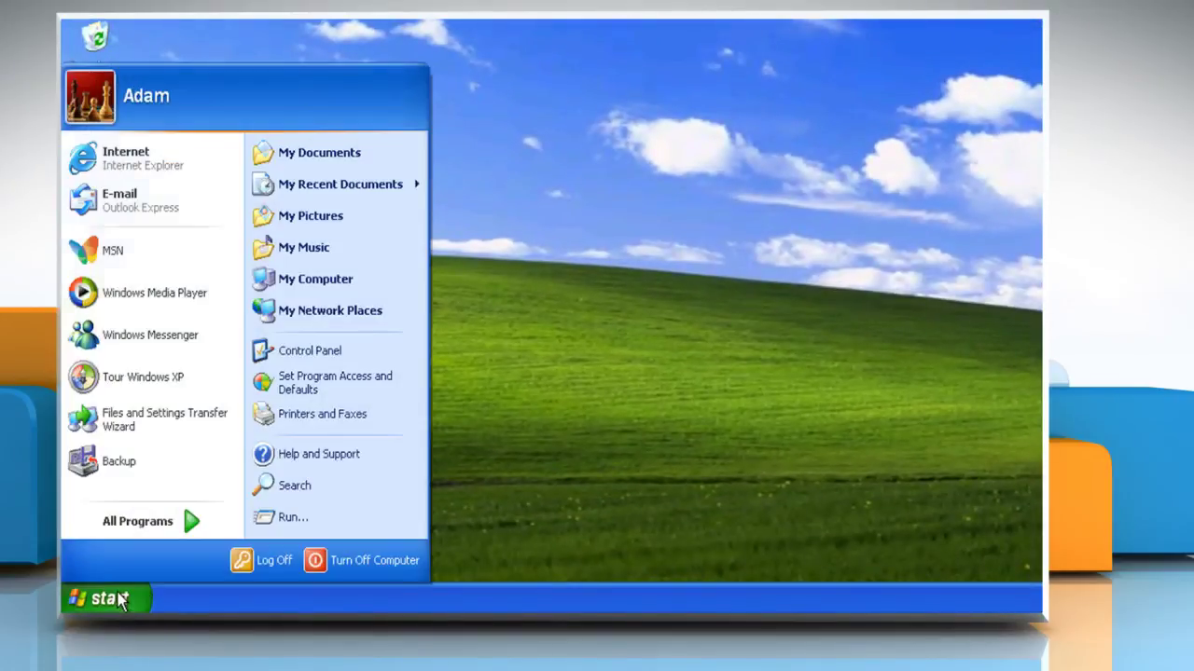
click(334, 571)
click(767, 154)
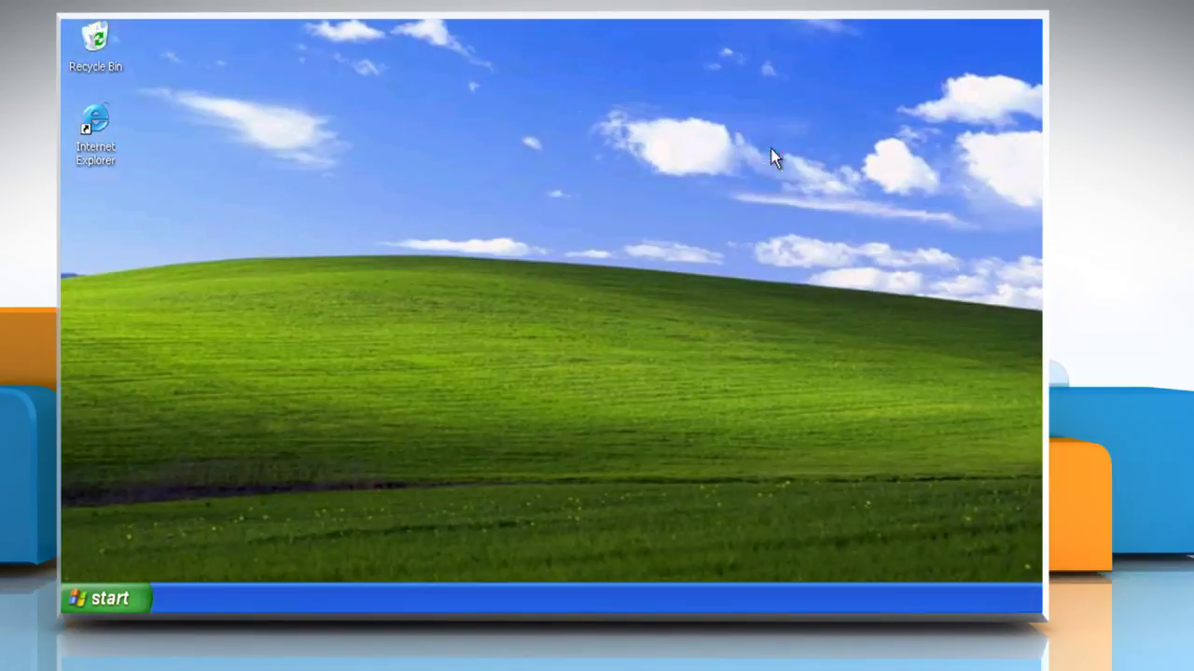